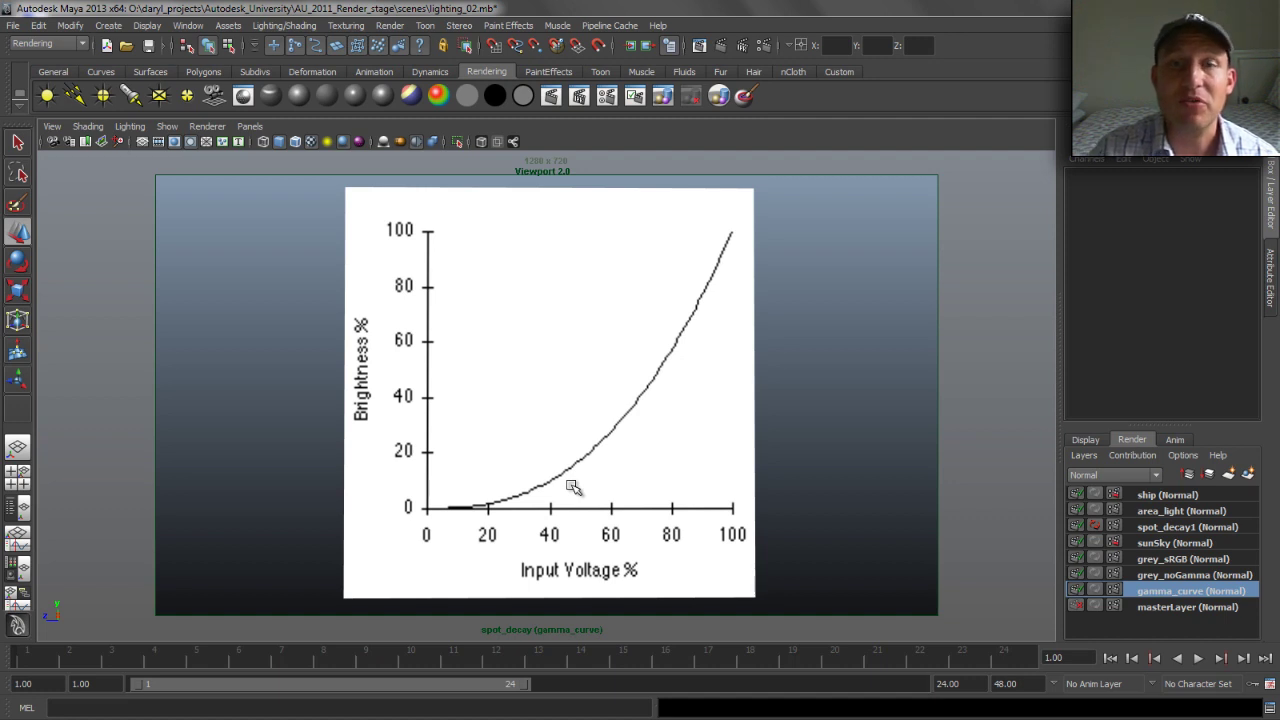
Display the grey_noGamma and grey_sRGB render layers in turn to compare how their grey swatches look
click(1178, 575)
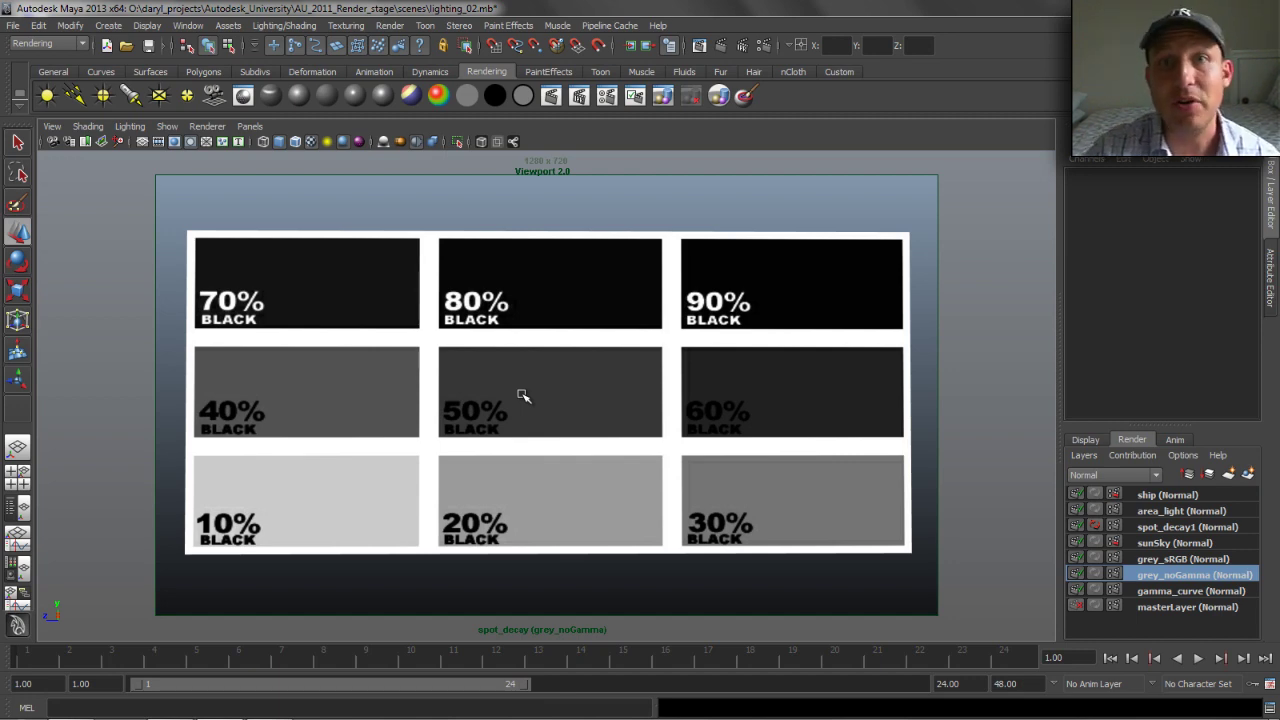
click(1165, 559)
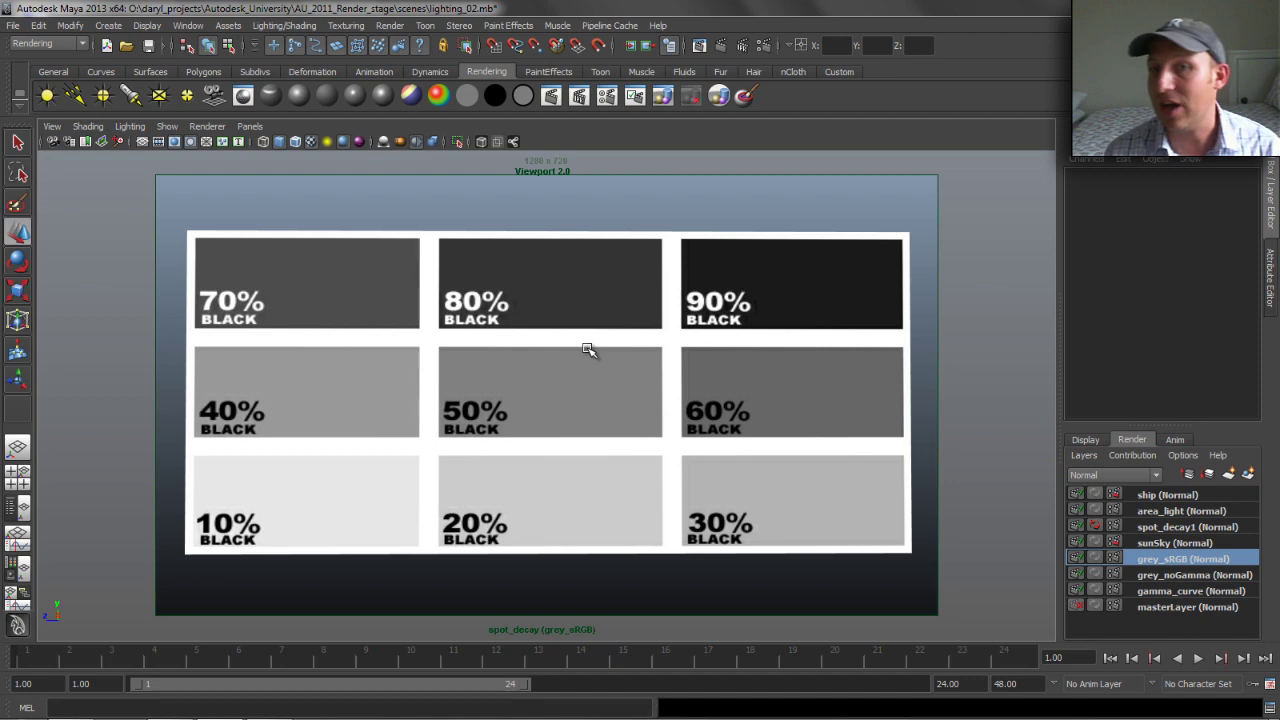
Switch to the spot_decay1 render layer and render its two spot lights
click(1176, 527)
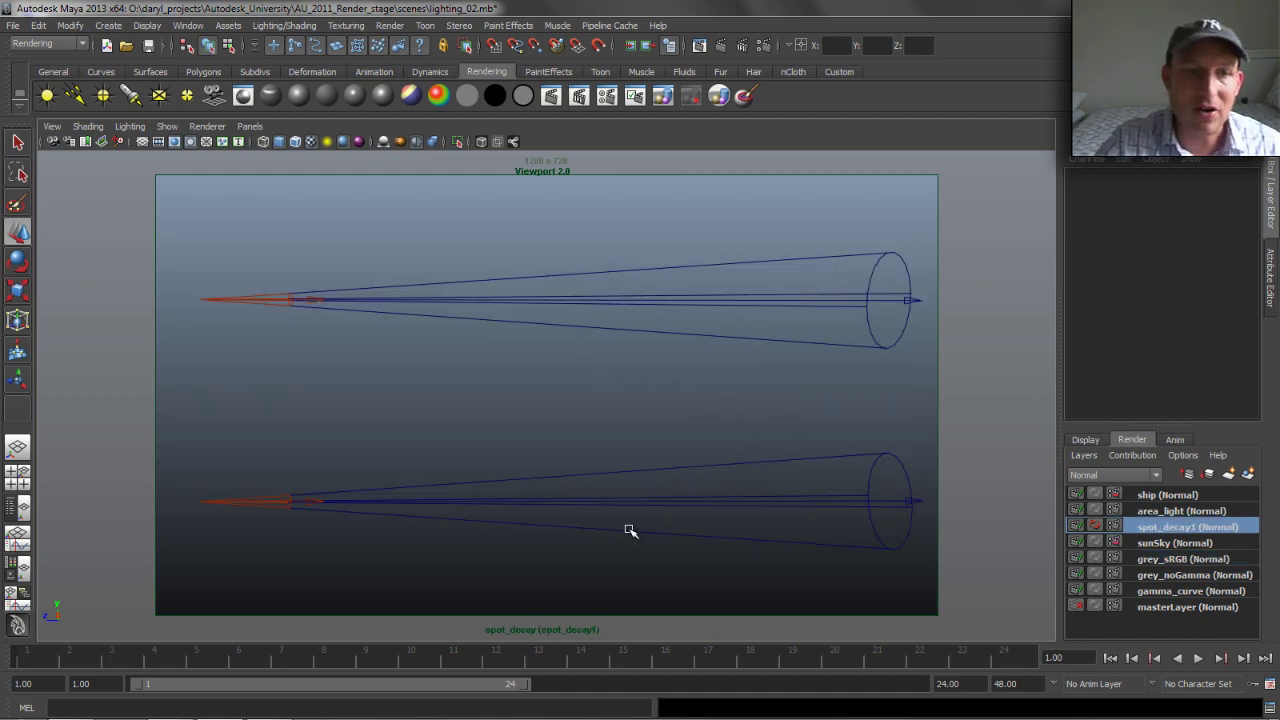
click(551, 335)
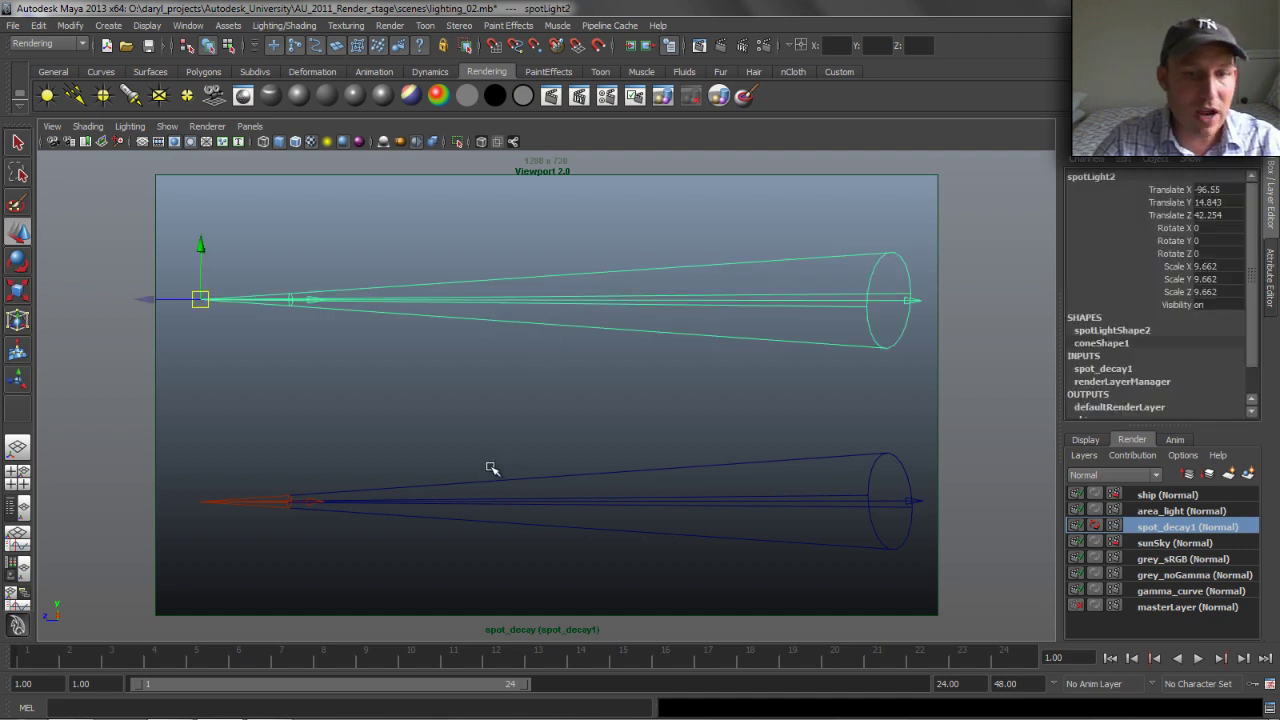
click(460, 478)
click(471, 334)
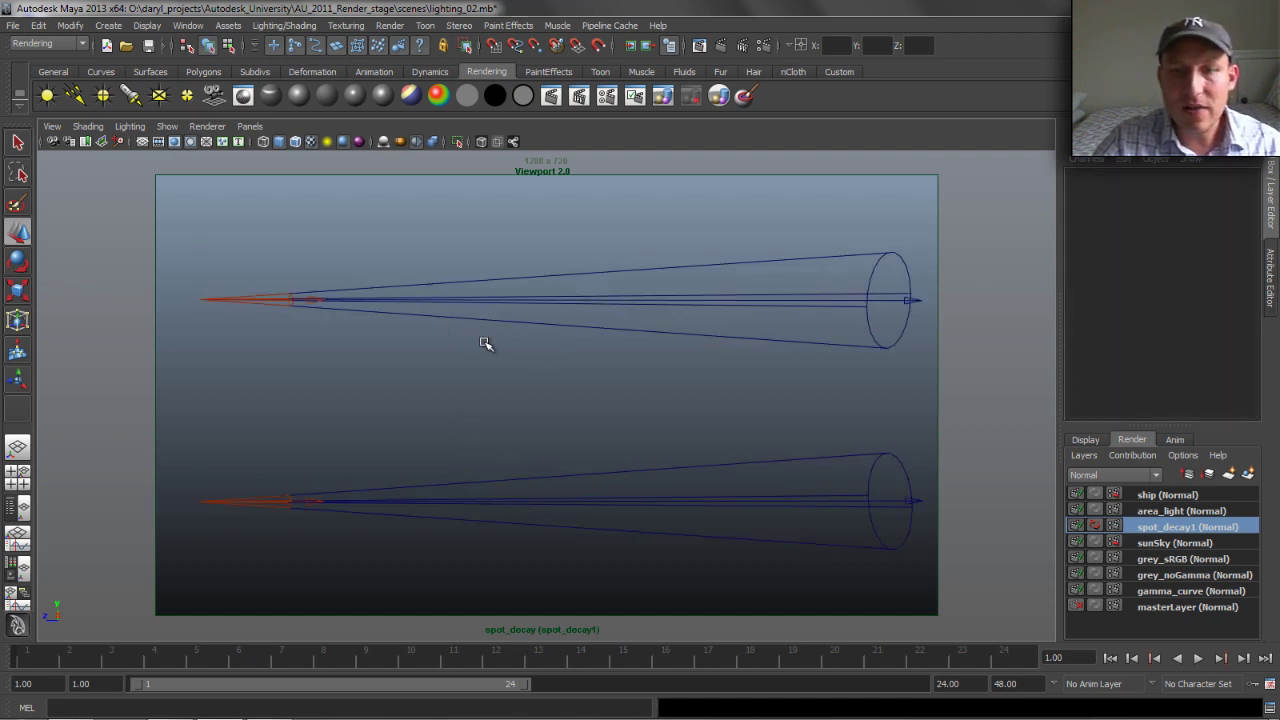
click(719, 94)
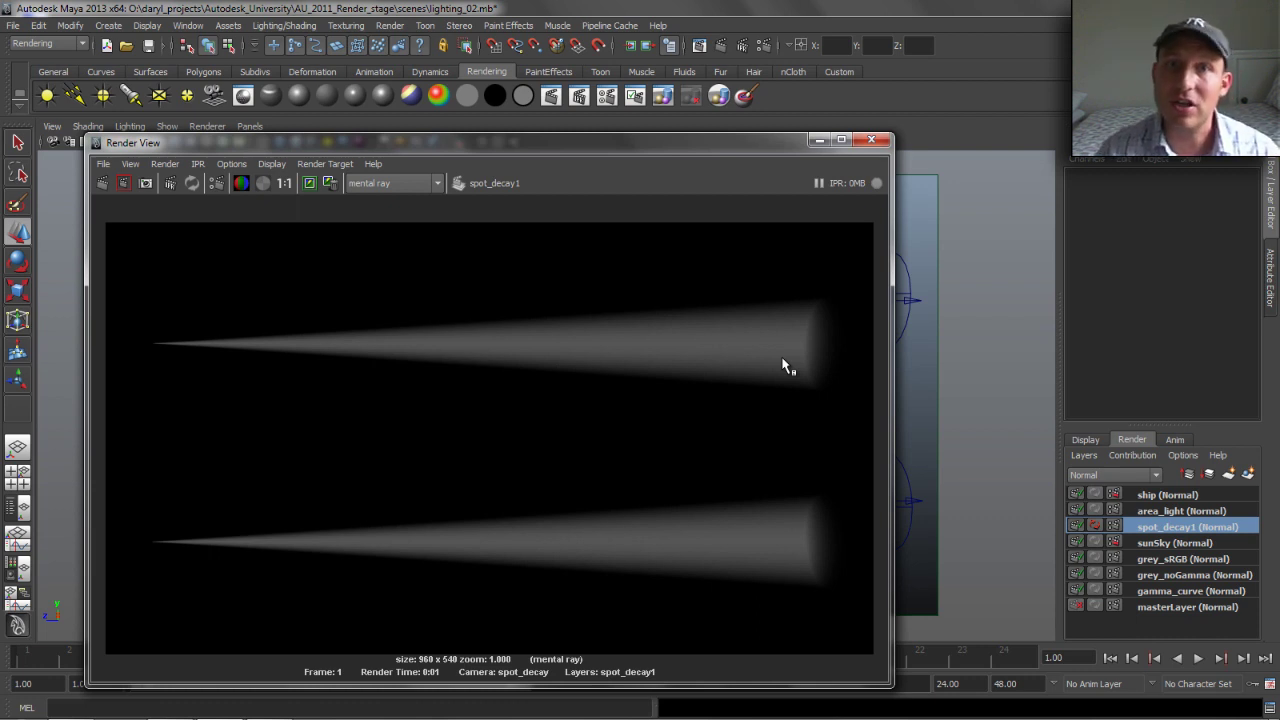
Set the lower spot light's decay rate to Quadratic and intensity to 20, keep the current render and render again
click(910, 492)
click(1272, 300)
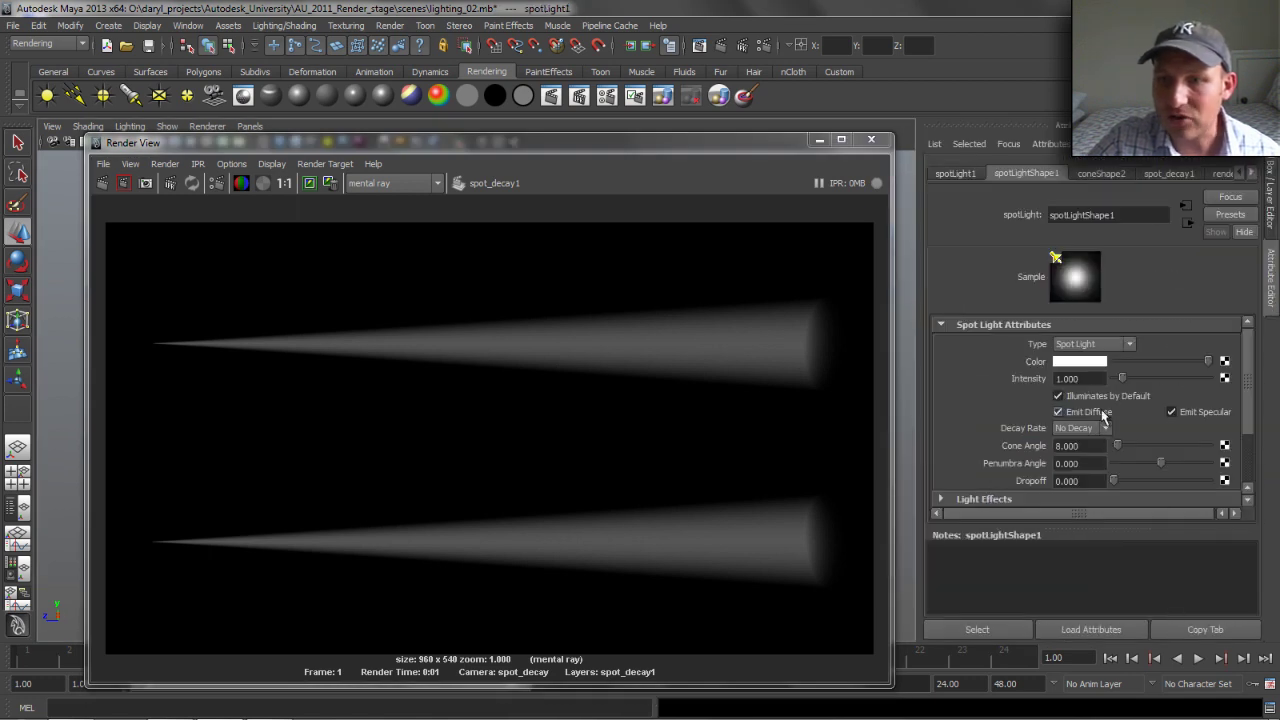
click(1082, 429)
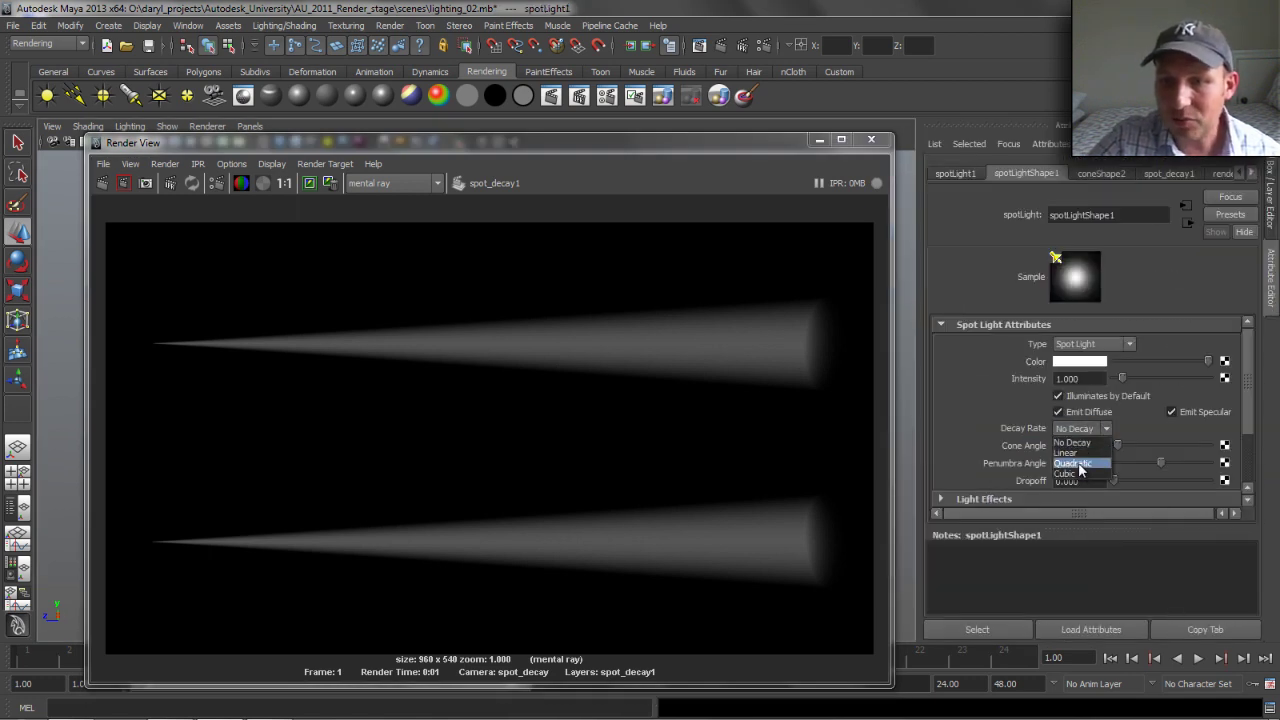
click(1079, 464)
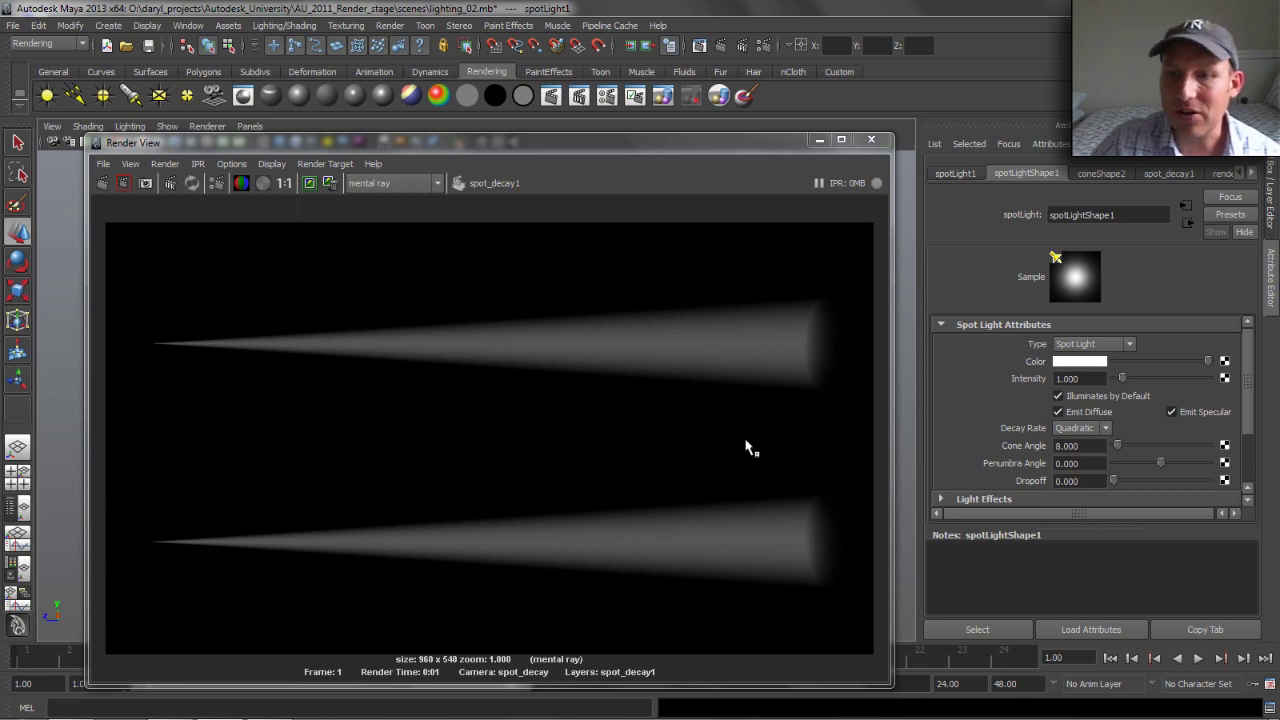
click(1074, 379)
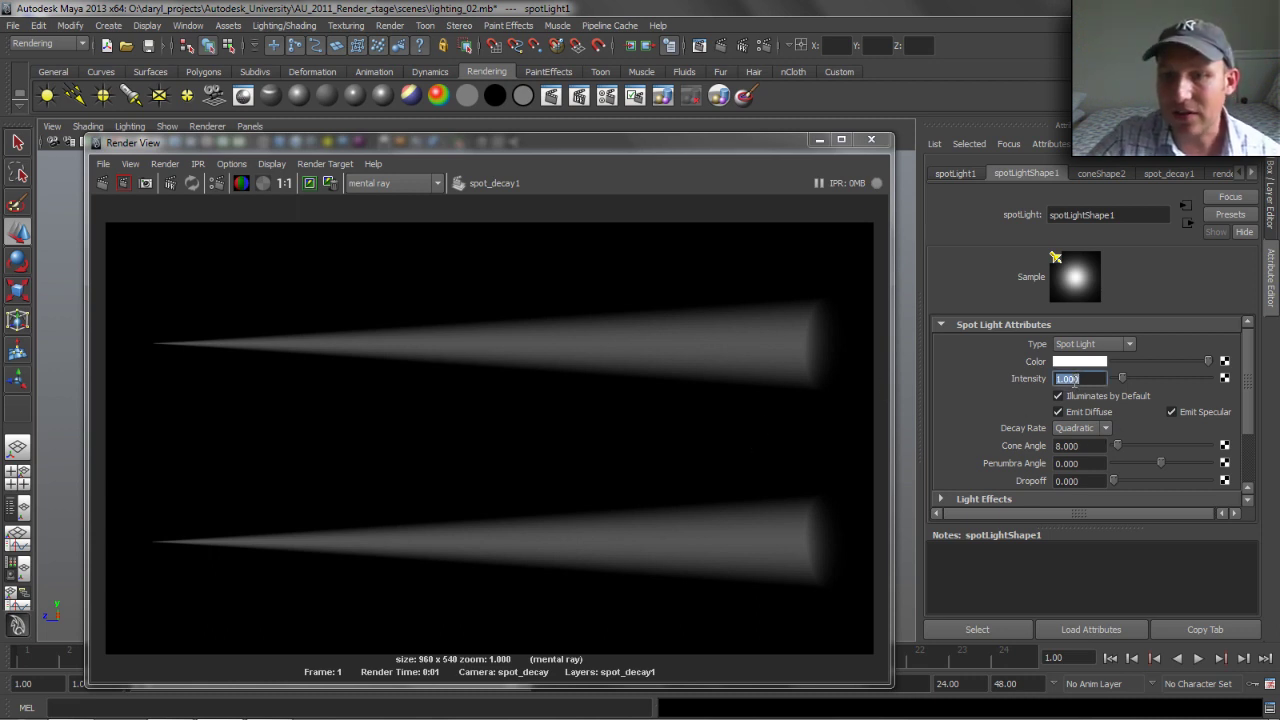
text(20)
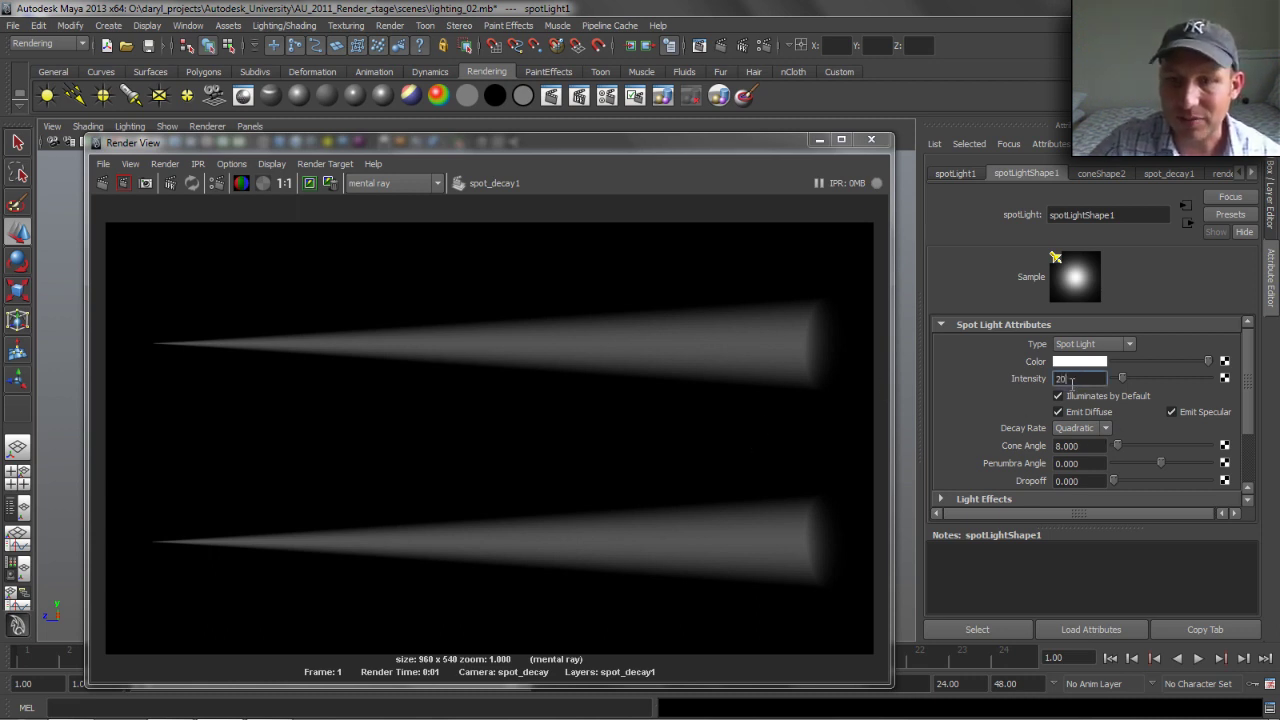
key(Return)
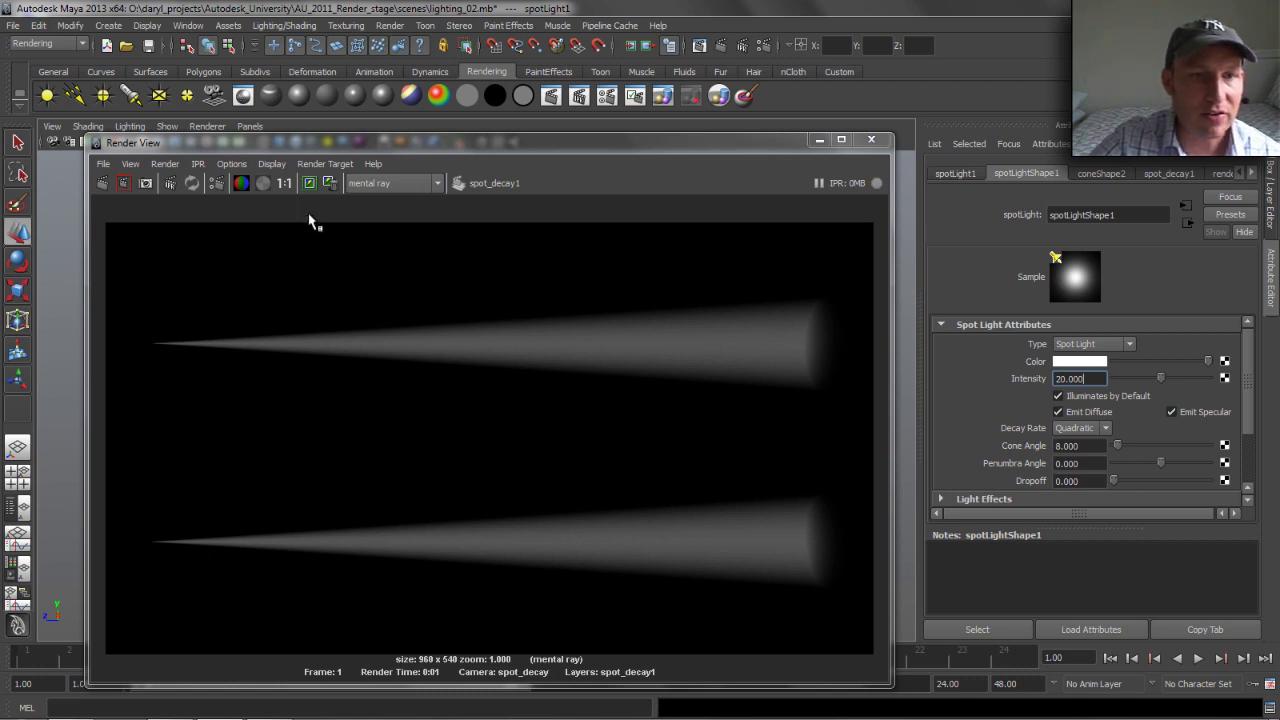
click(310, 183)
click(118, 185)
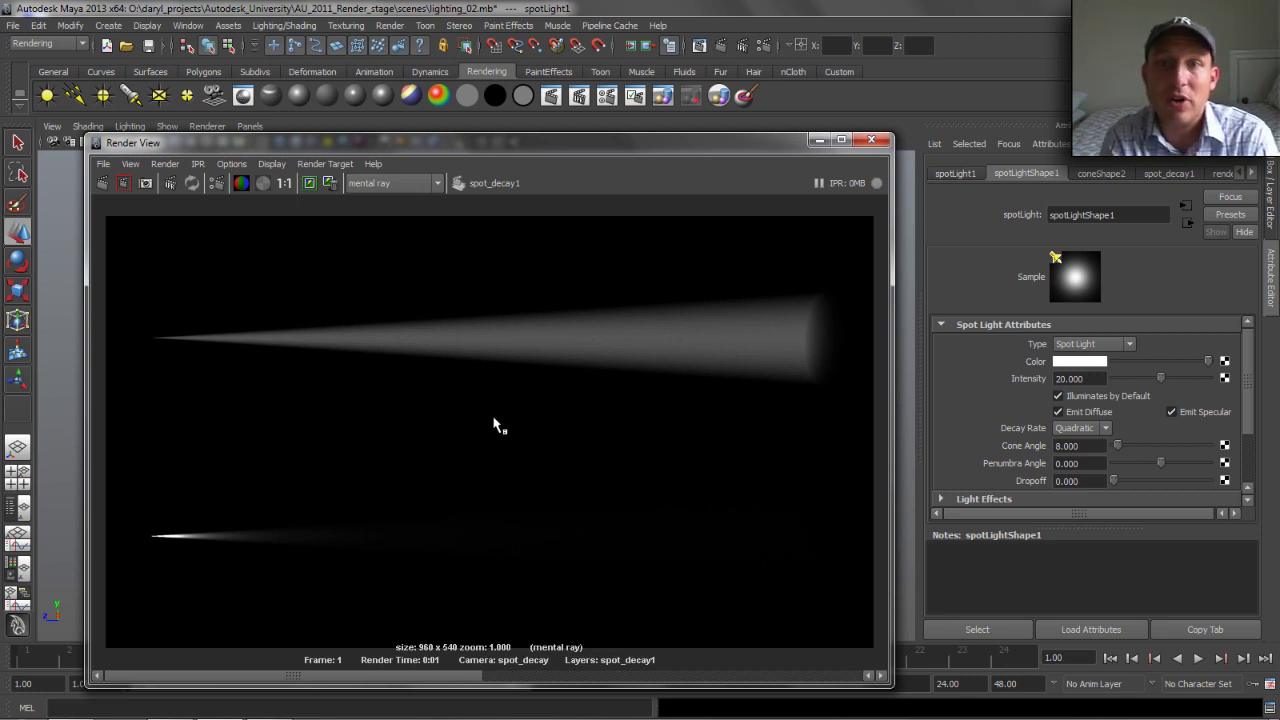
Enable color management for the spot_decay1 layer with Linear sRGB as the default output profile, and re-render
click(764, 48)
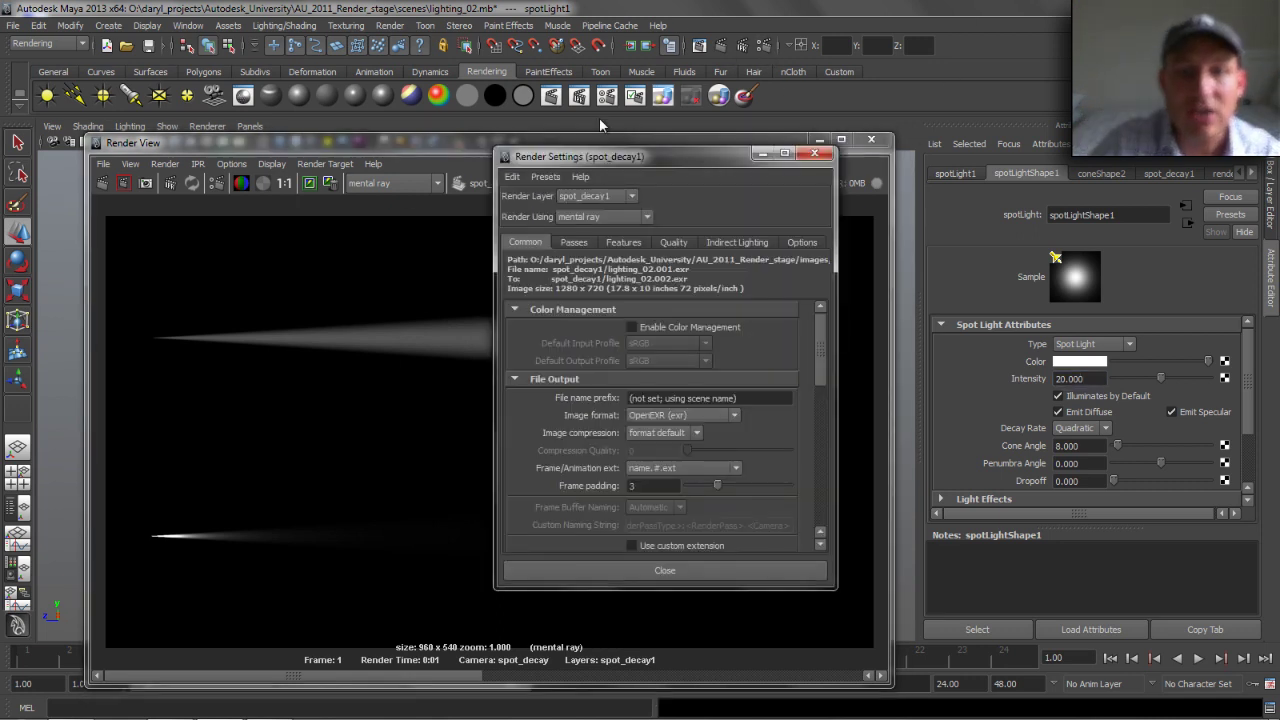
click(631, 328)
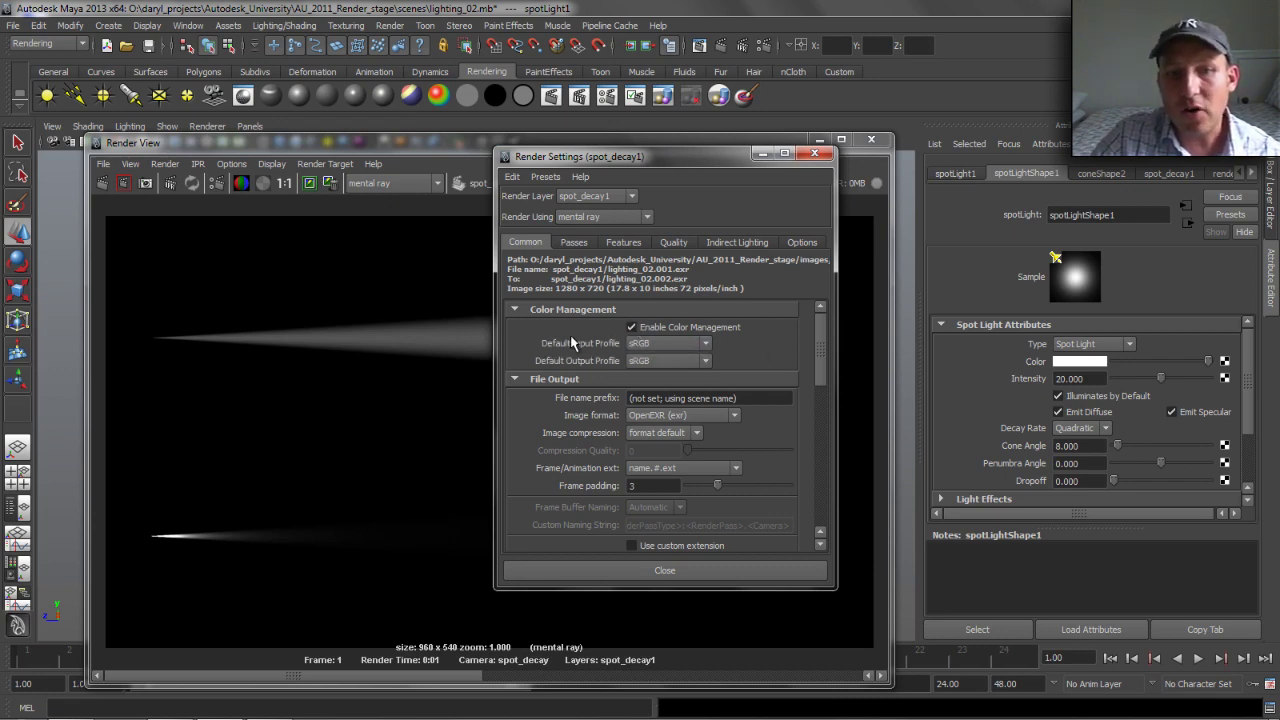
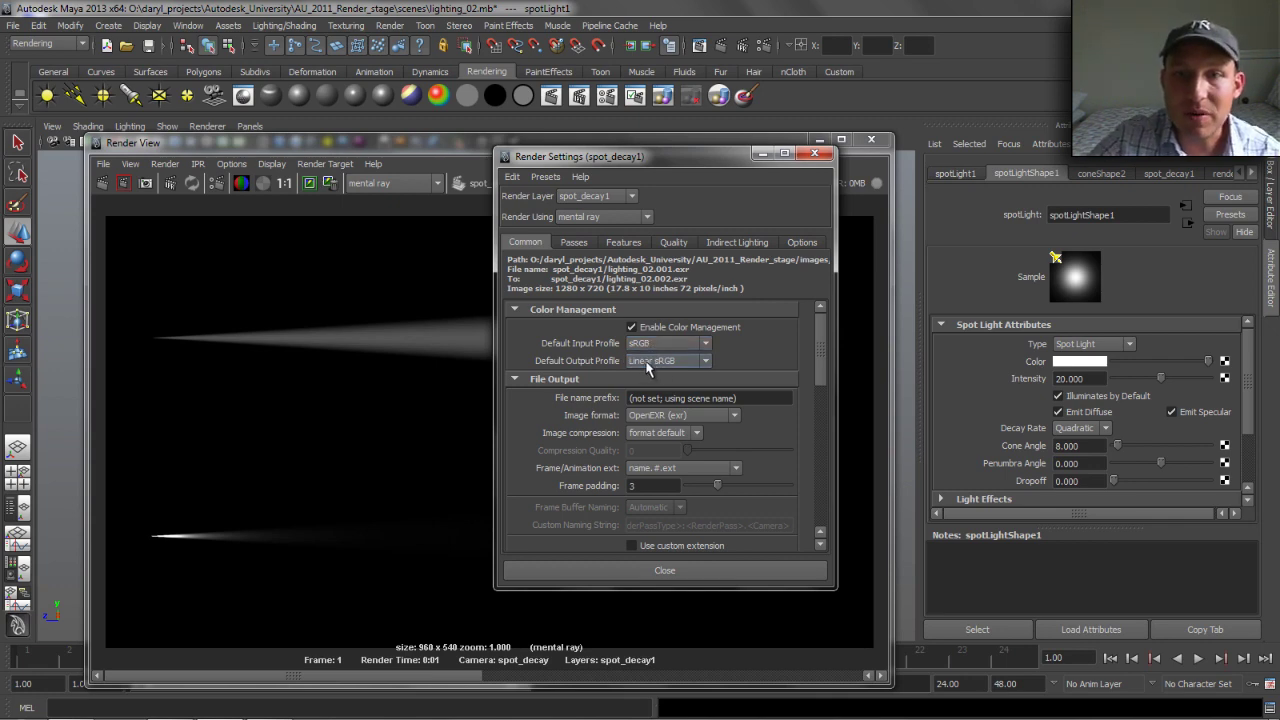
click(815, 153)
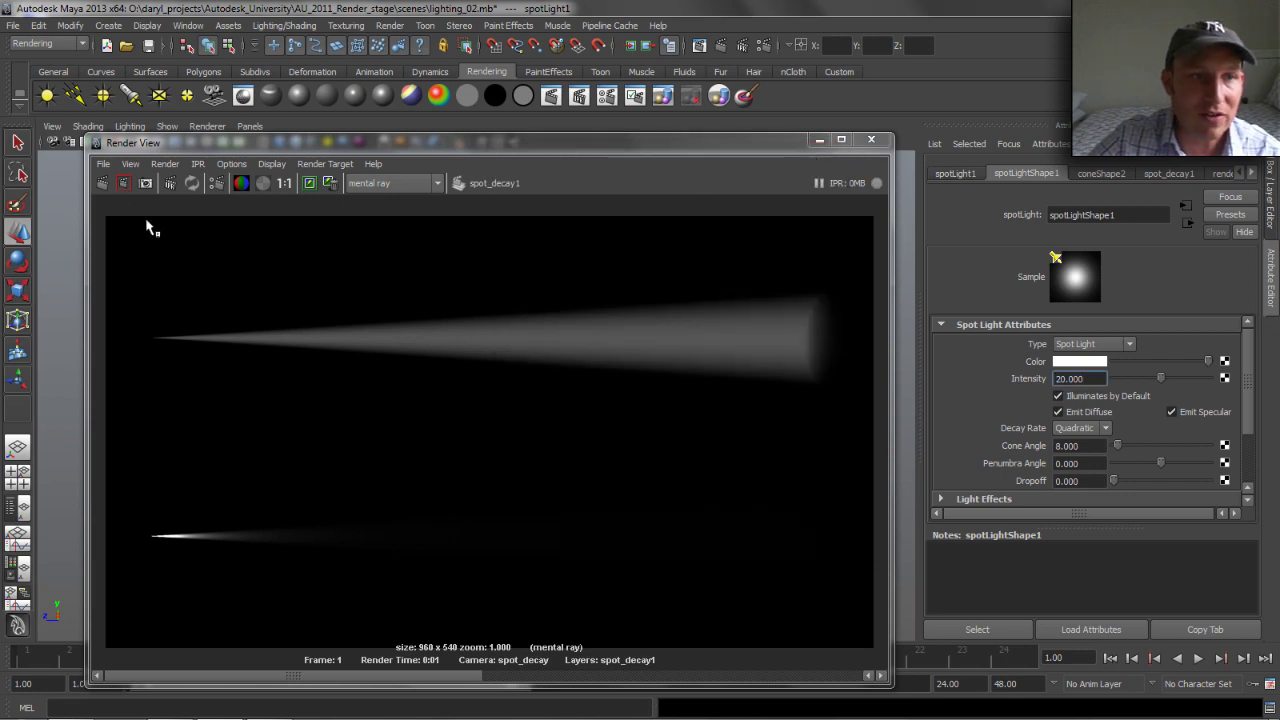
click(102, 183)
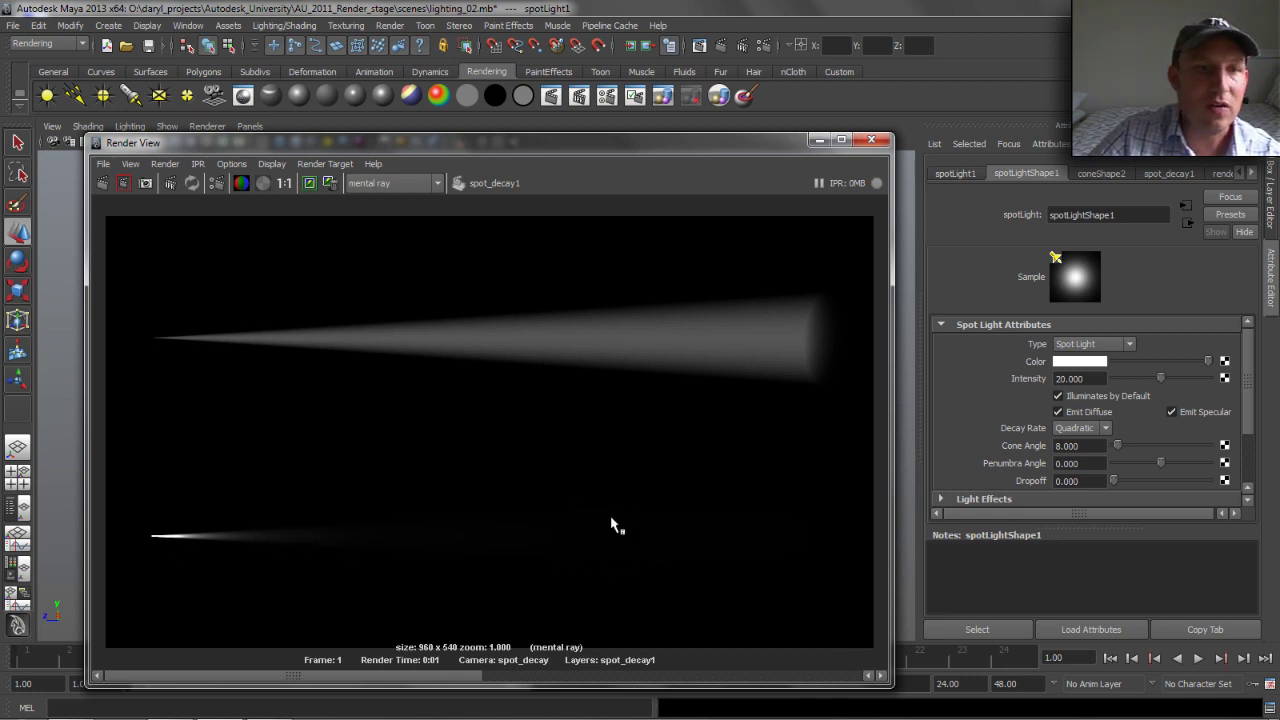
Set the render view color manager's image color profile to Linear sRGB
click(318, 165)
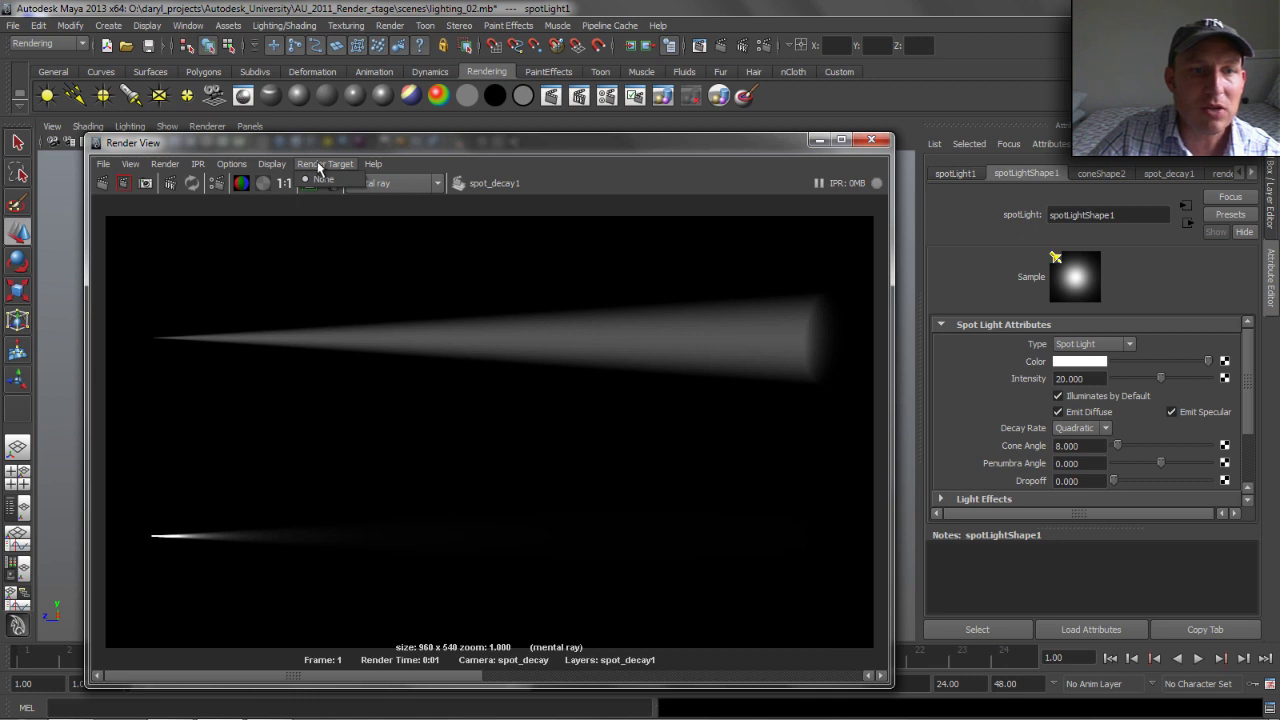
click(311, 317)
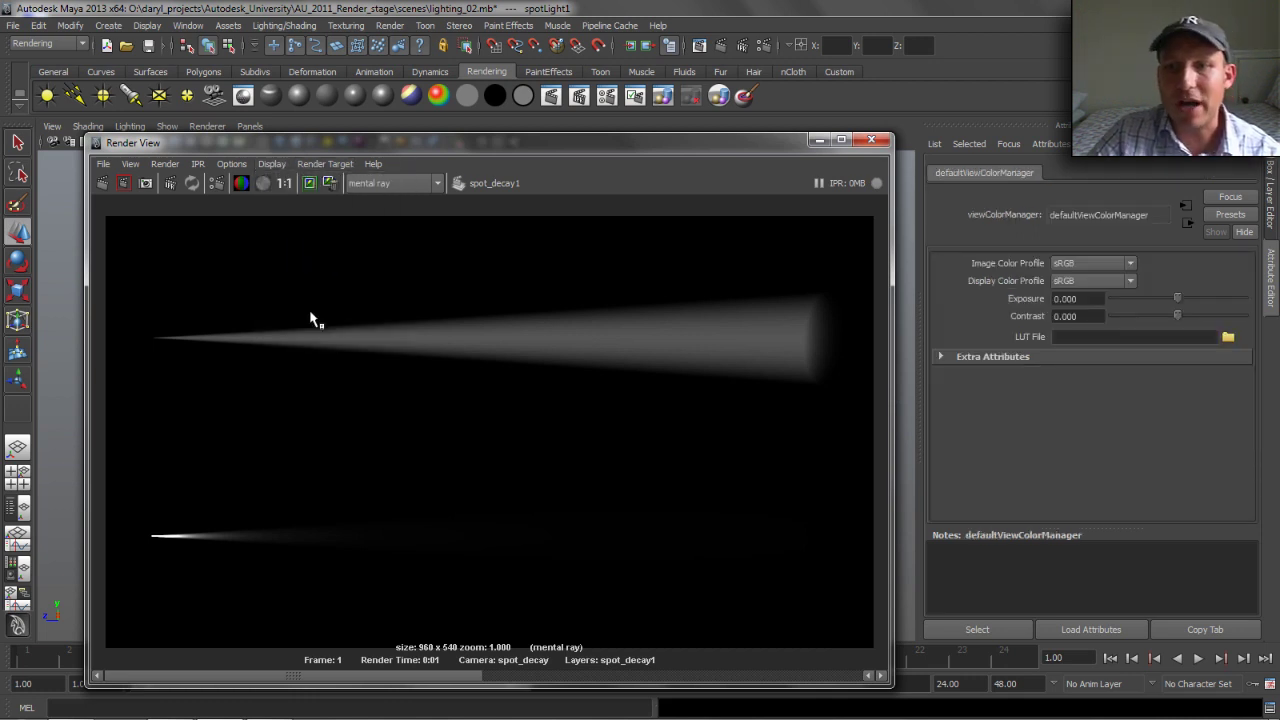
drag(572, 142, 550, 138)
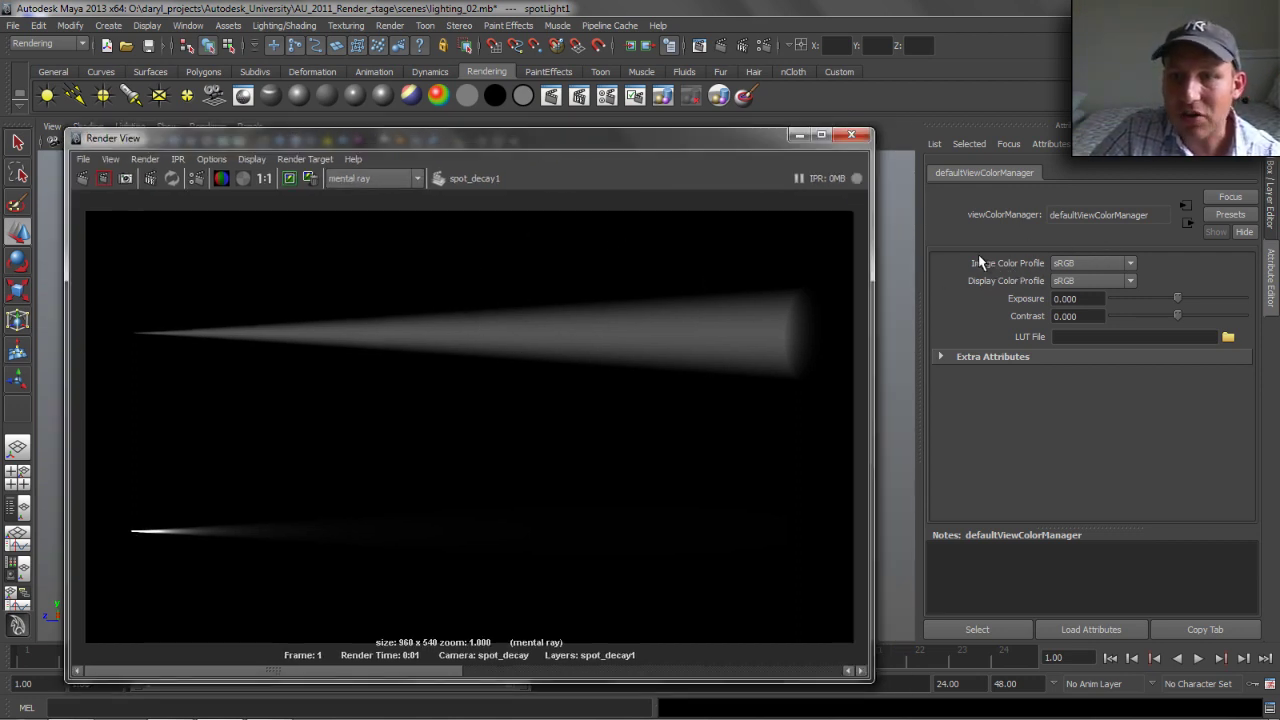
click(1083, 265)
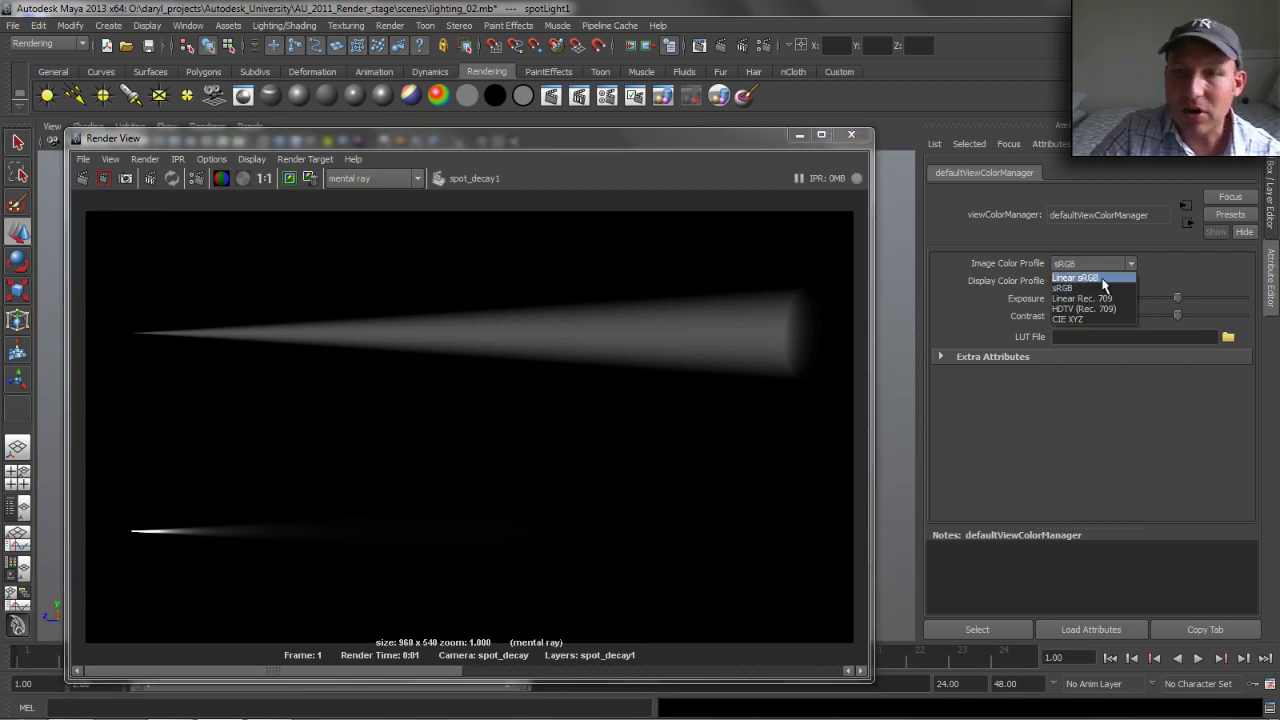
click(1102, 279)
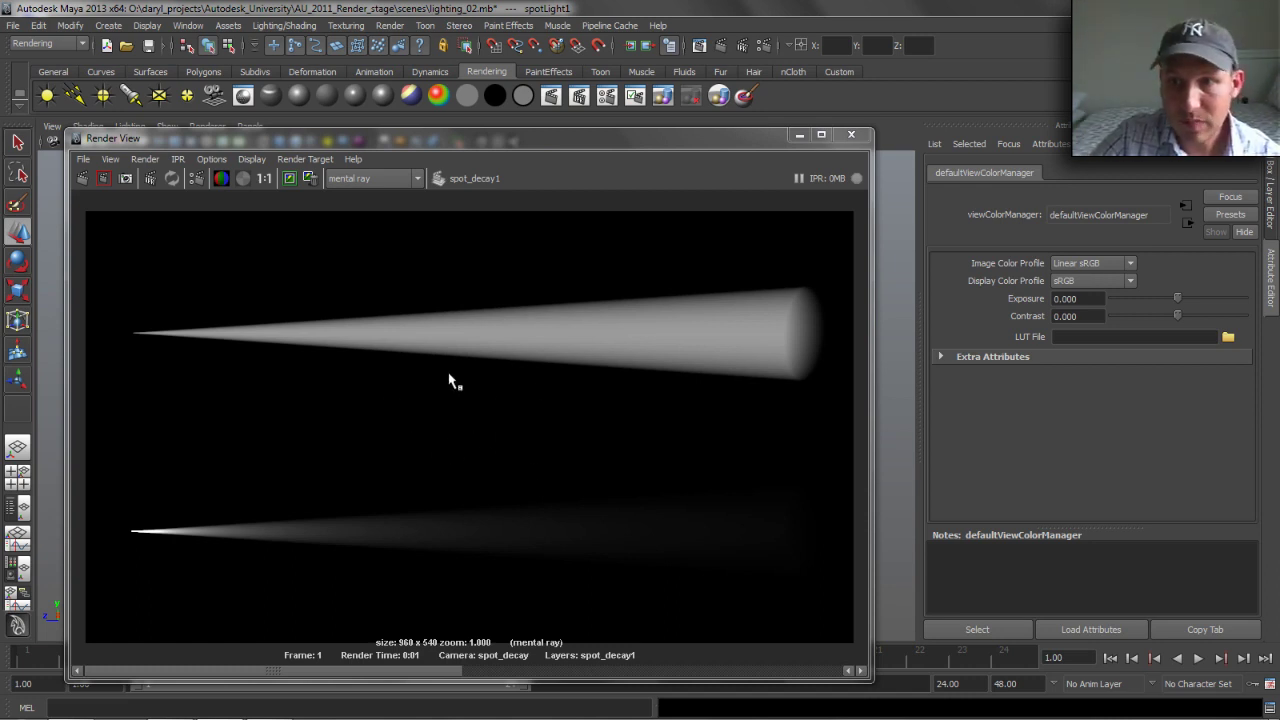
Return the image color profile and the default output profile to sRGB, and disable color management in the render settings
click(1073, 264)
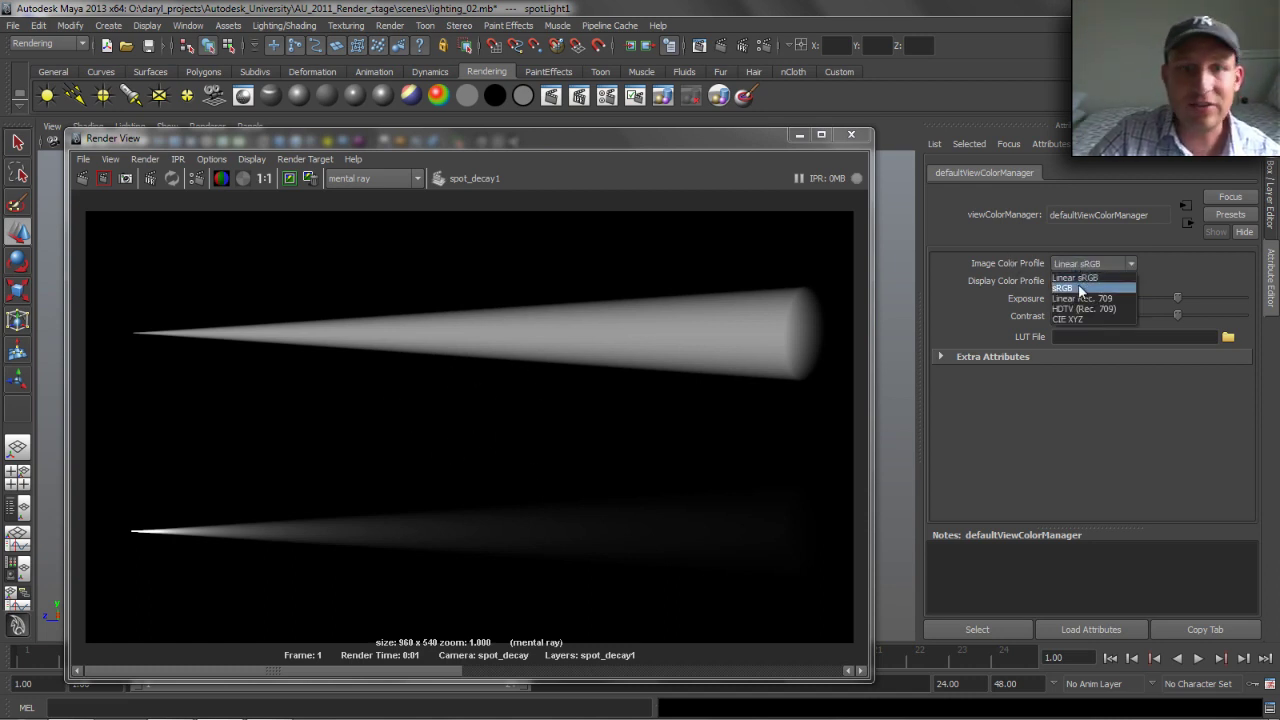
click(1078, 288)
click(194, 178)
click(655, 361)
click(660, 375)
click(660, 361)
click(638, 385)
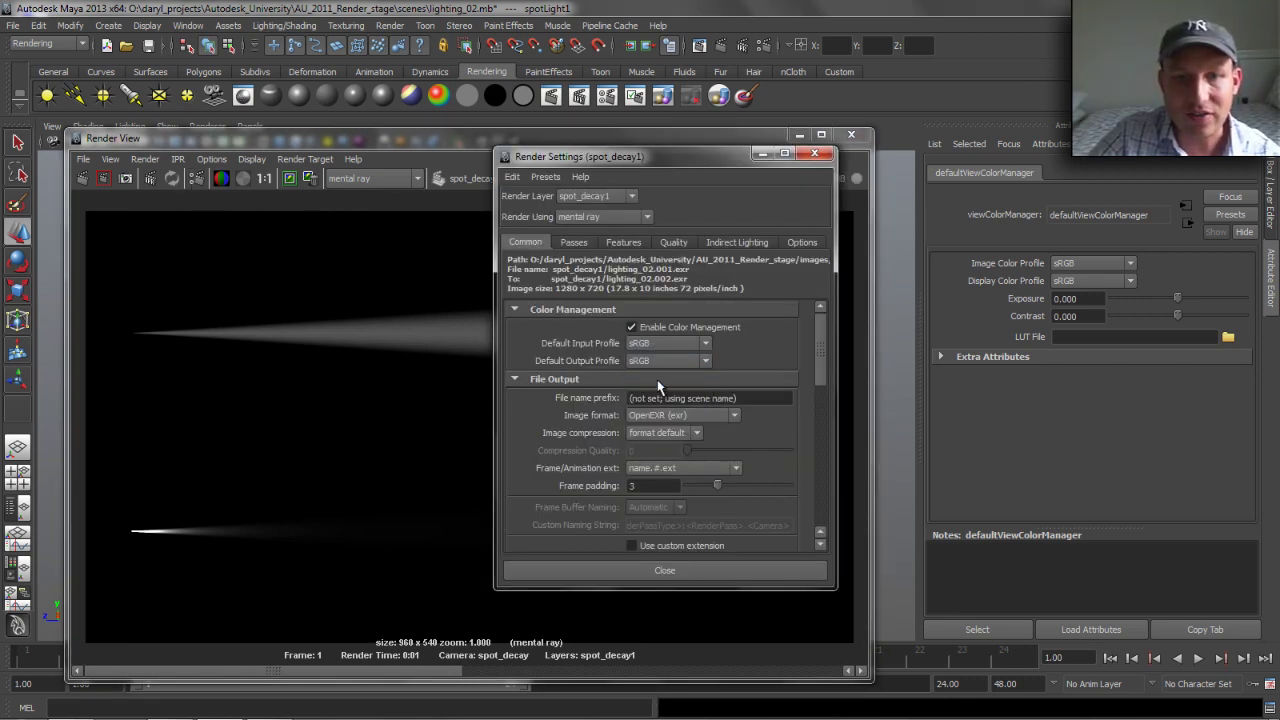
click(631, 327)
click(815, 153)
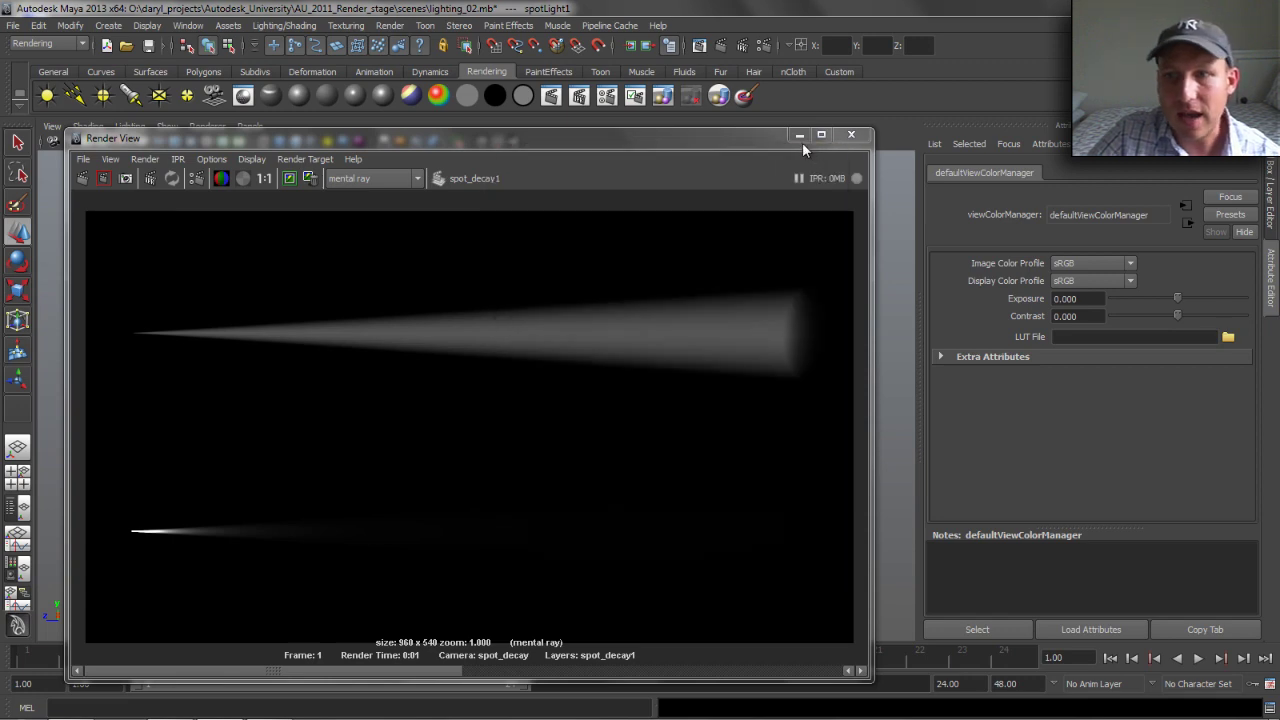
Close the render view and switch to the area_light render layer
click(851, 134)
click(1272, 272)
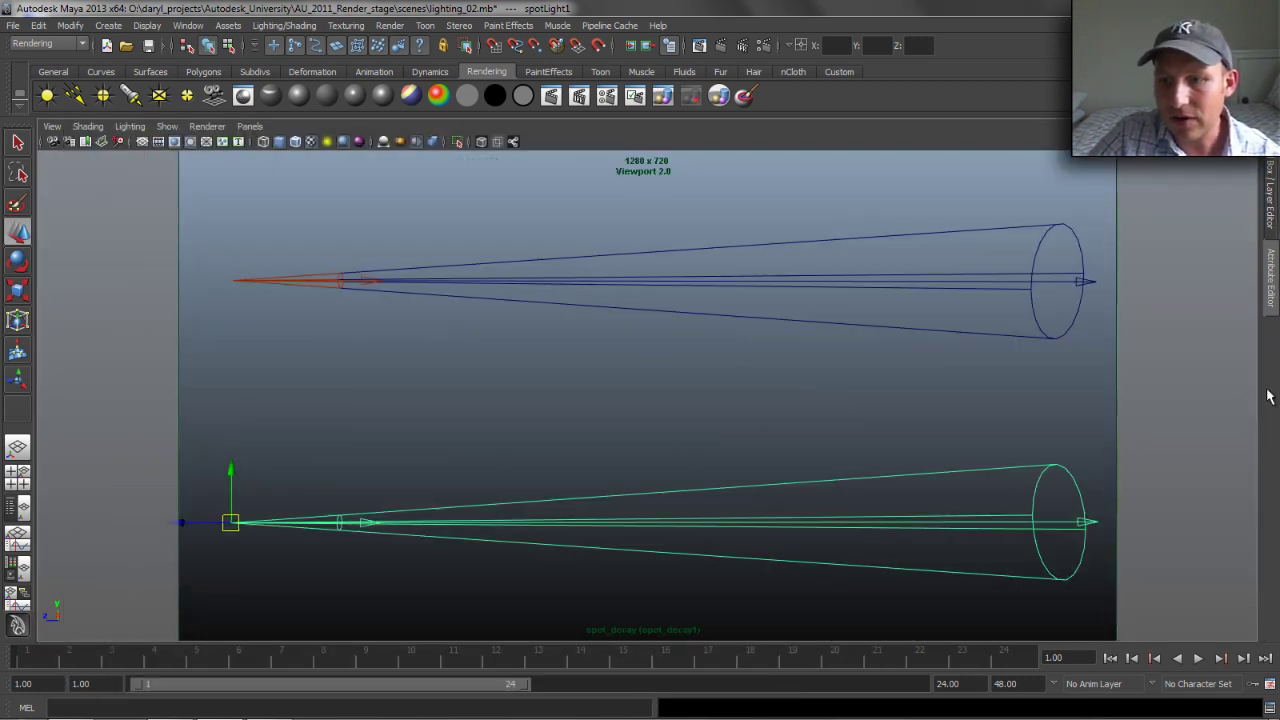
click(1272, 170)
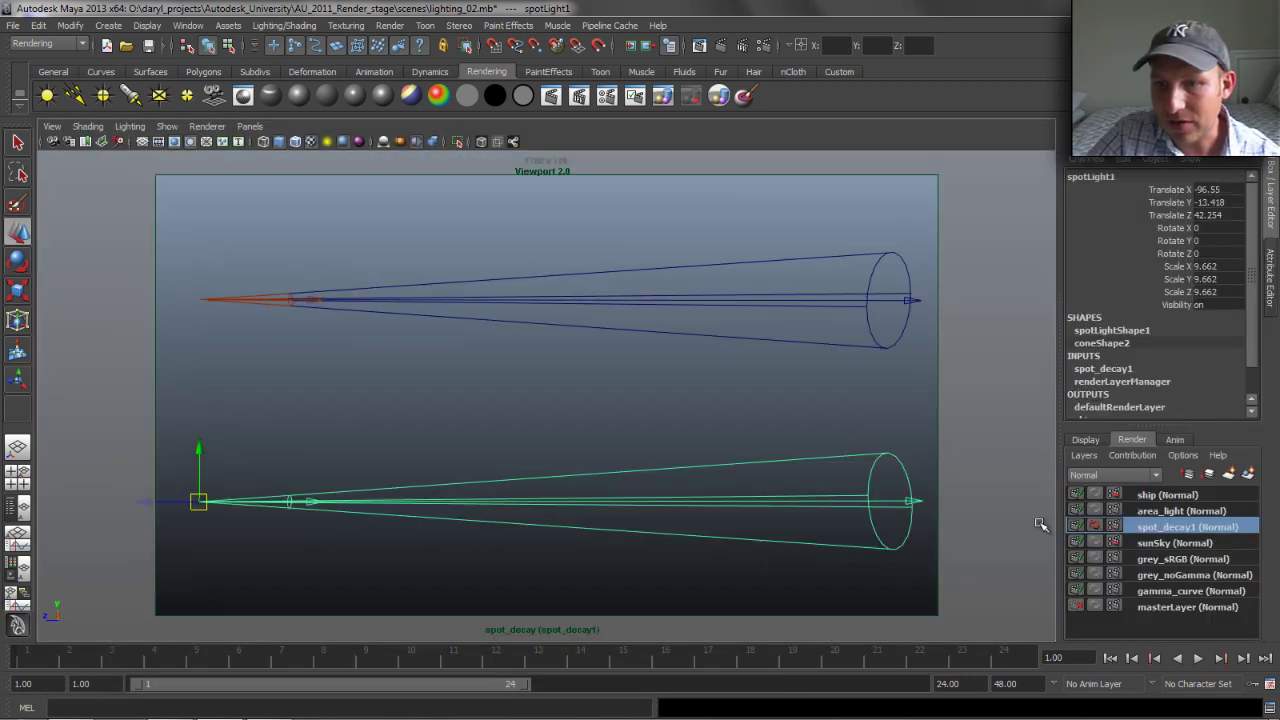
click(1175, 511)
Select the area light above the ground plane and render the ship scene from a raised perspective view
click(531, 400)
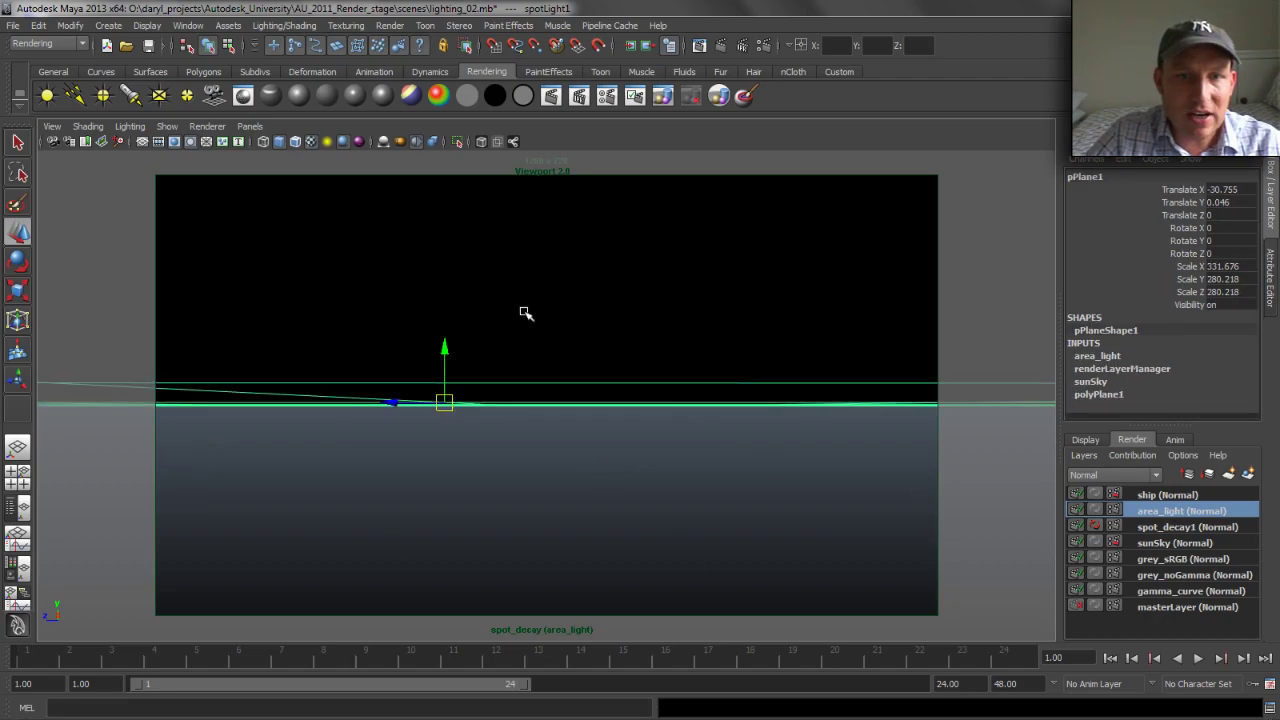
alt+drag(523, 311, 521, 363)
click(565, 262)
alt+drag(571, 280, 490, 342)
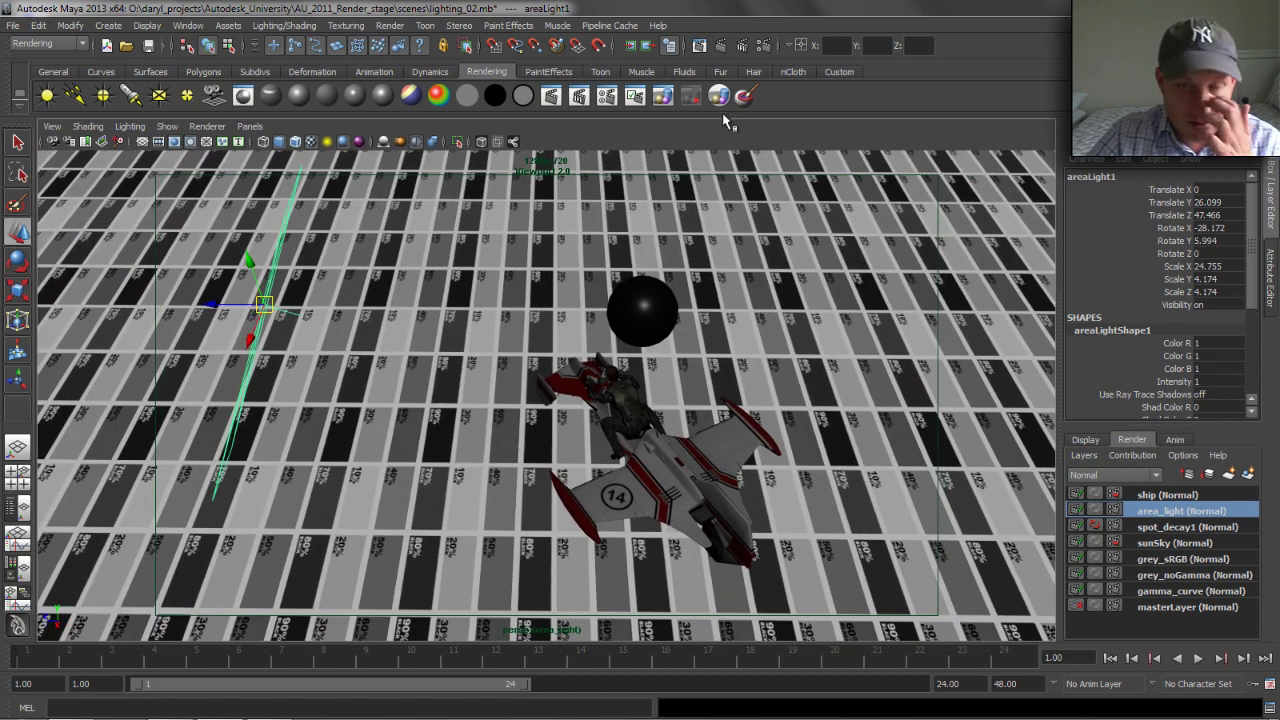
click(724, 46)
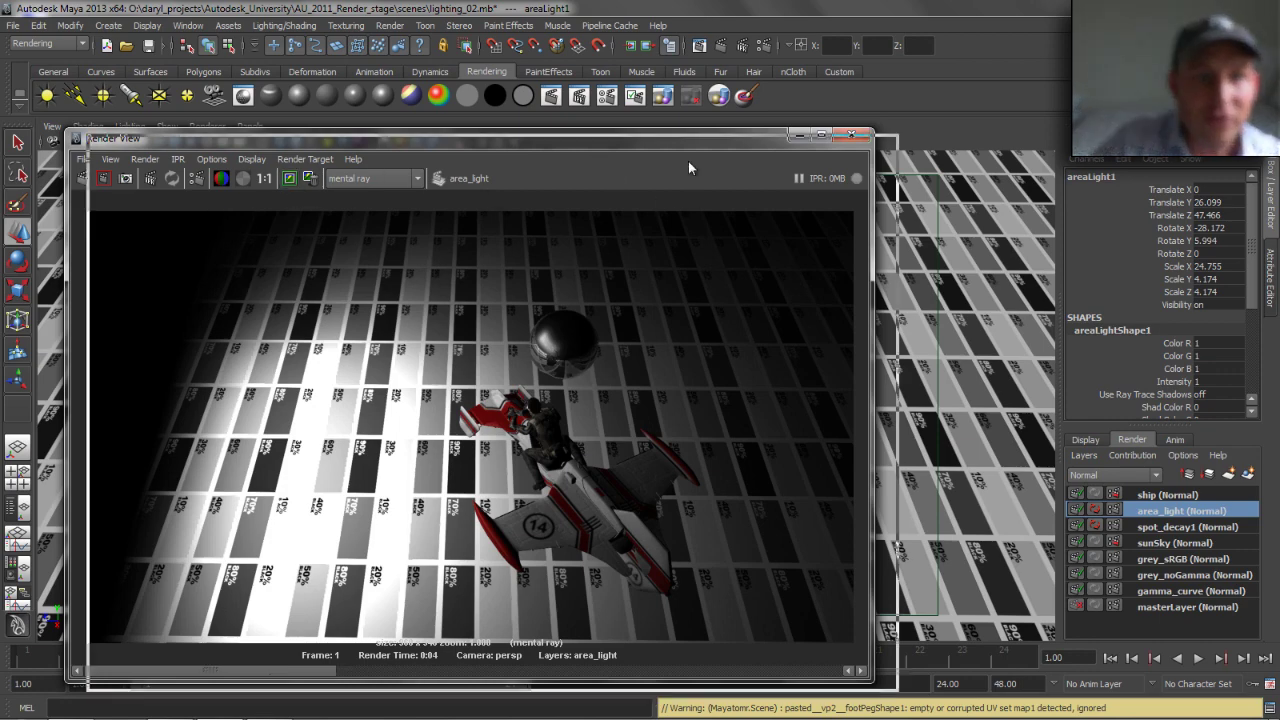
Open the area light's shape attributes and arrange the render window so both are visible
drag(617, 140, 757, 249)
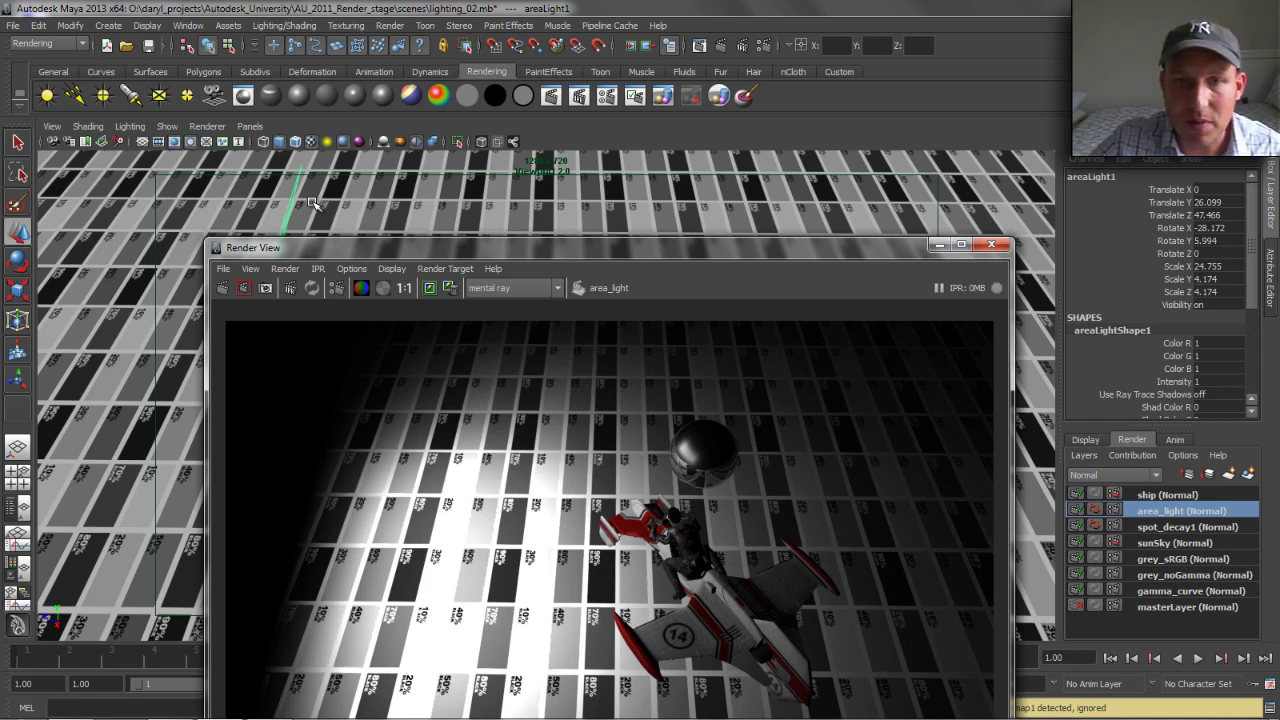
drag(750, 252, 666, 127)
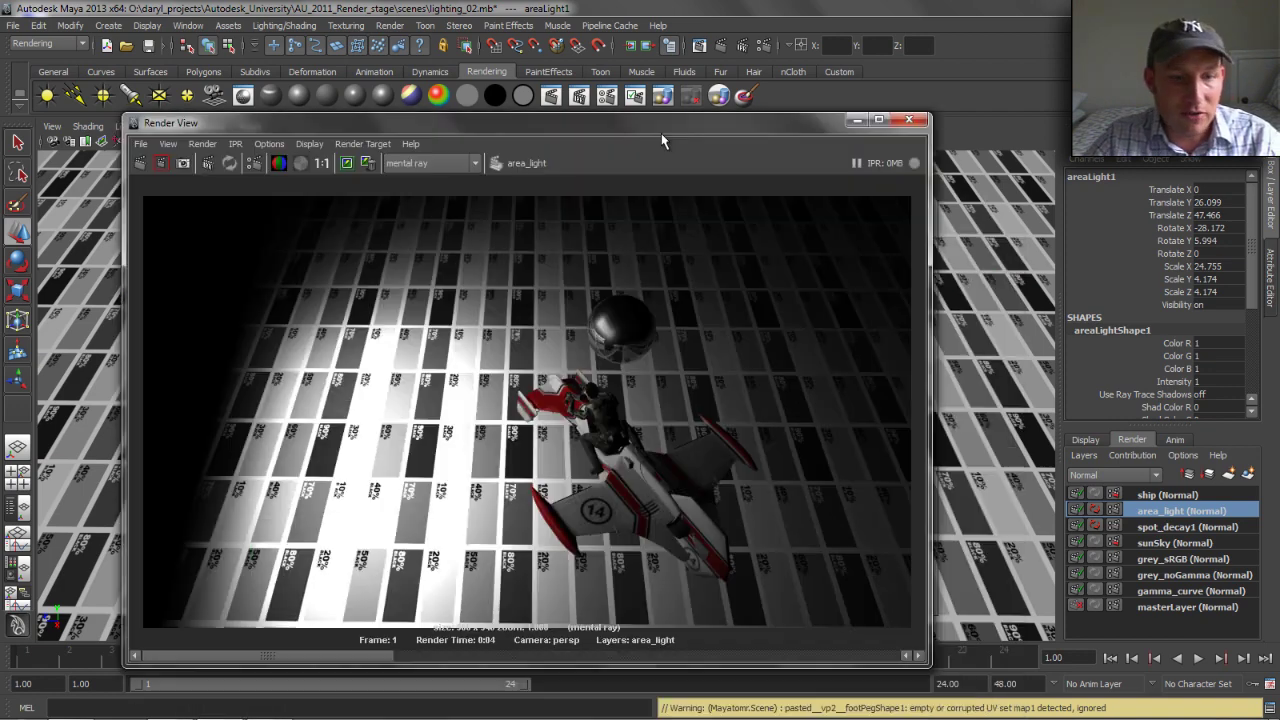
key(ctrl+a)
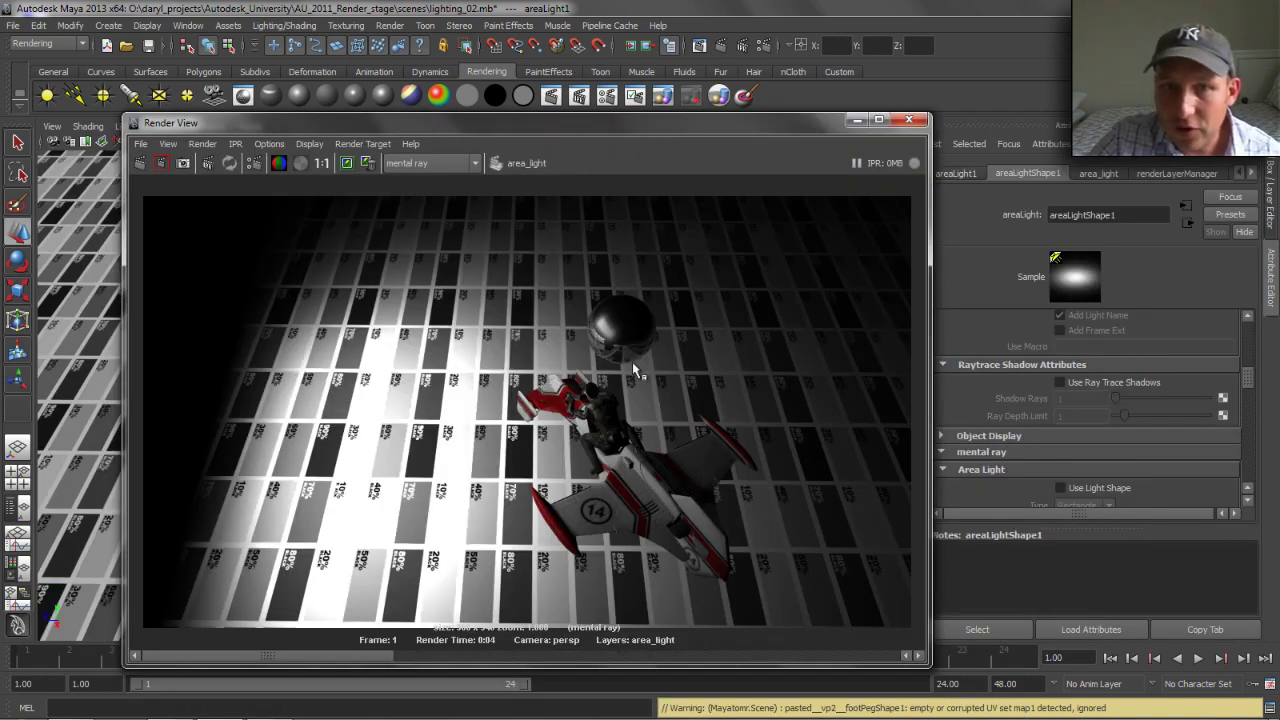
drag(712, 126, 640, 114)
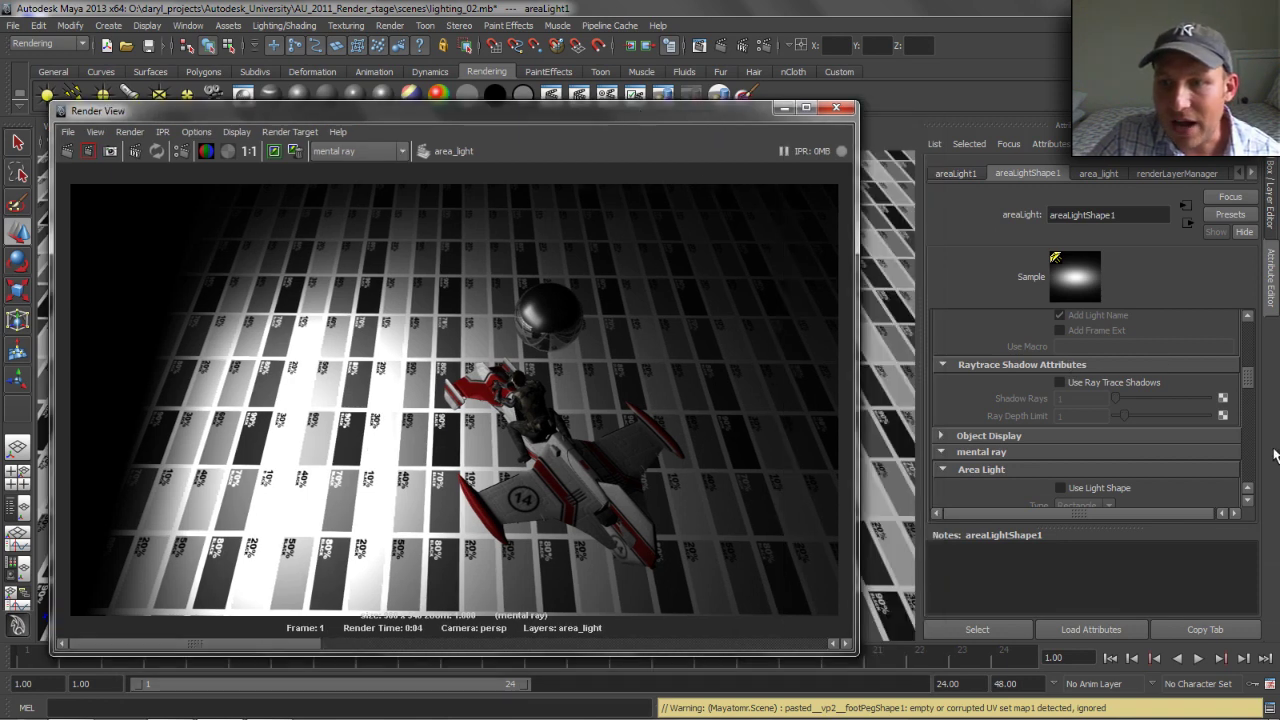
Enable Use Light Shape in the area light's mental ray settings and re-render the scene
drag(1248, 380, 1248, 391)
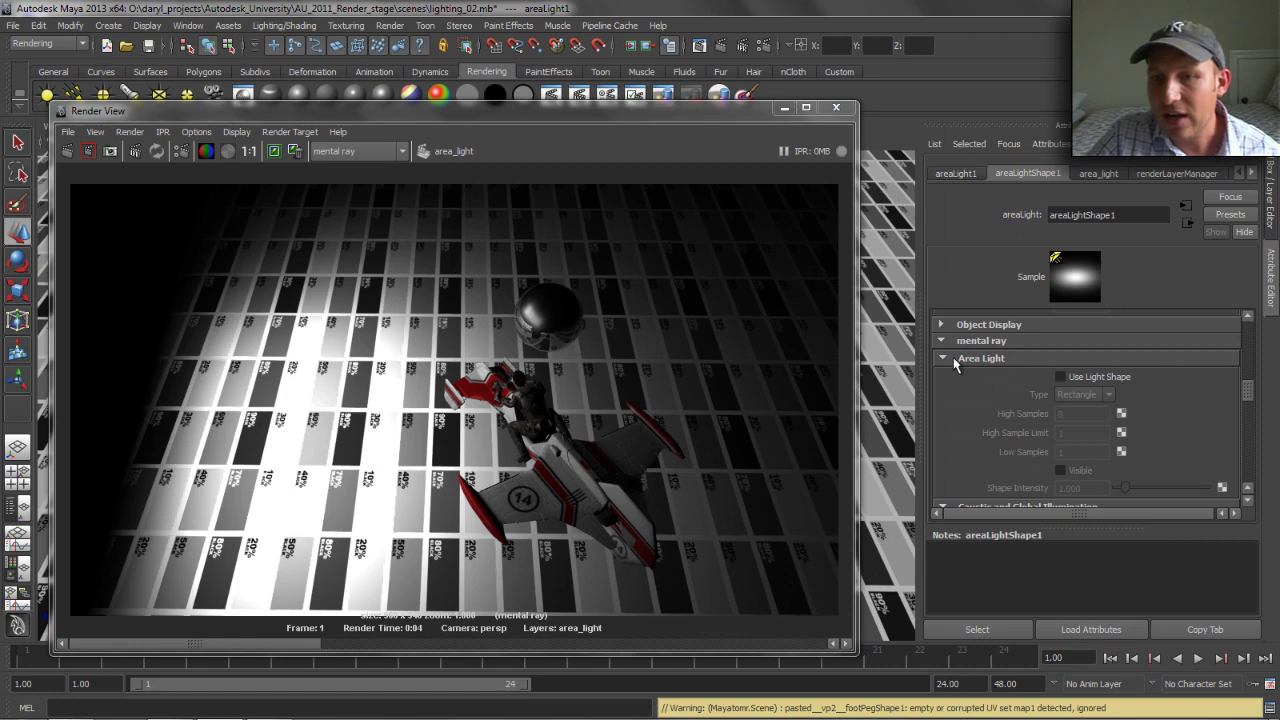
click(1062, 377)
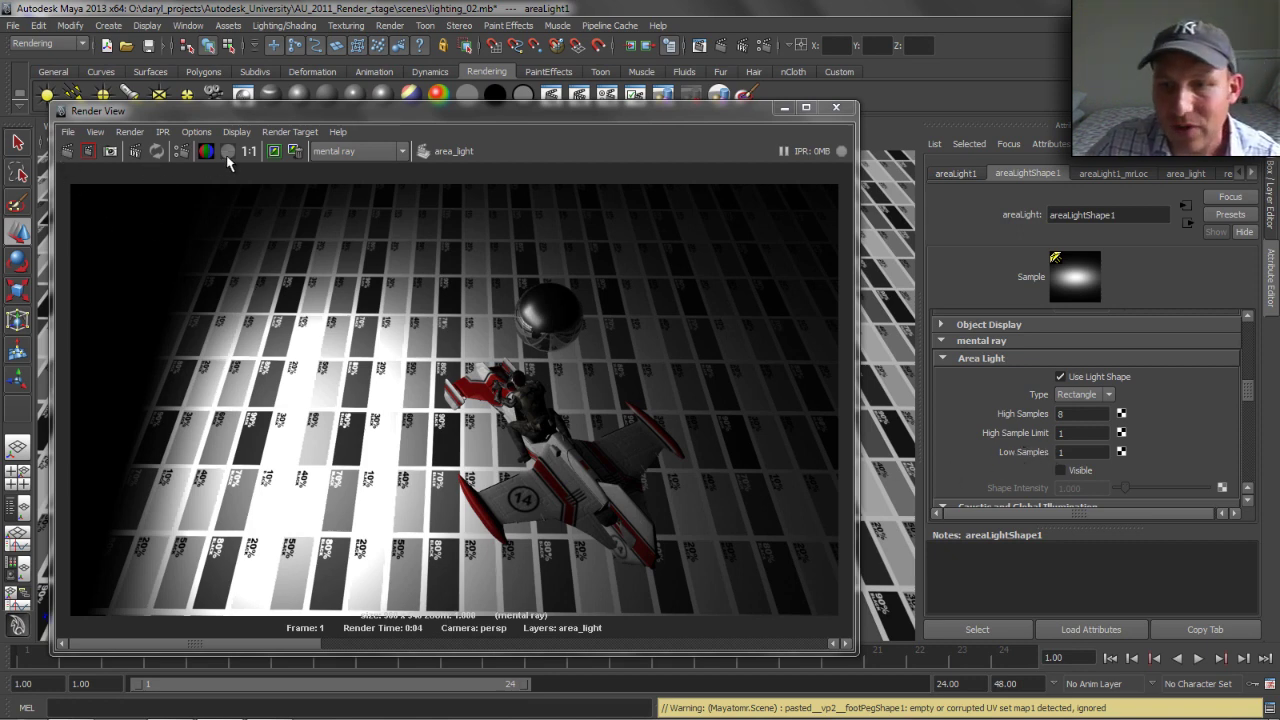
drag(1247, 395, 1250, 336)
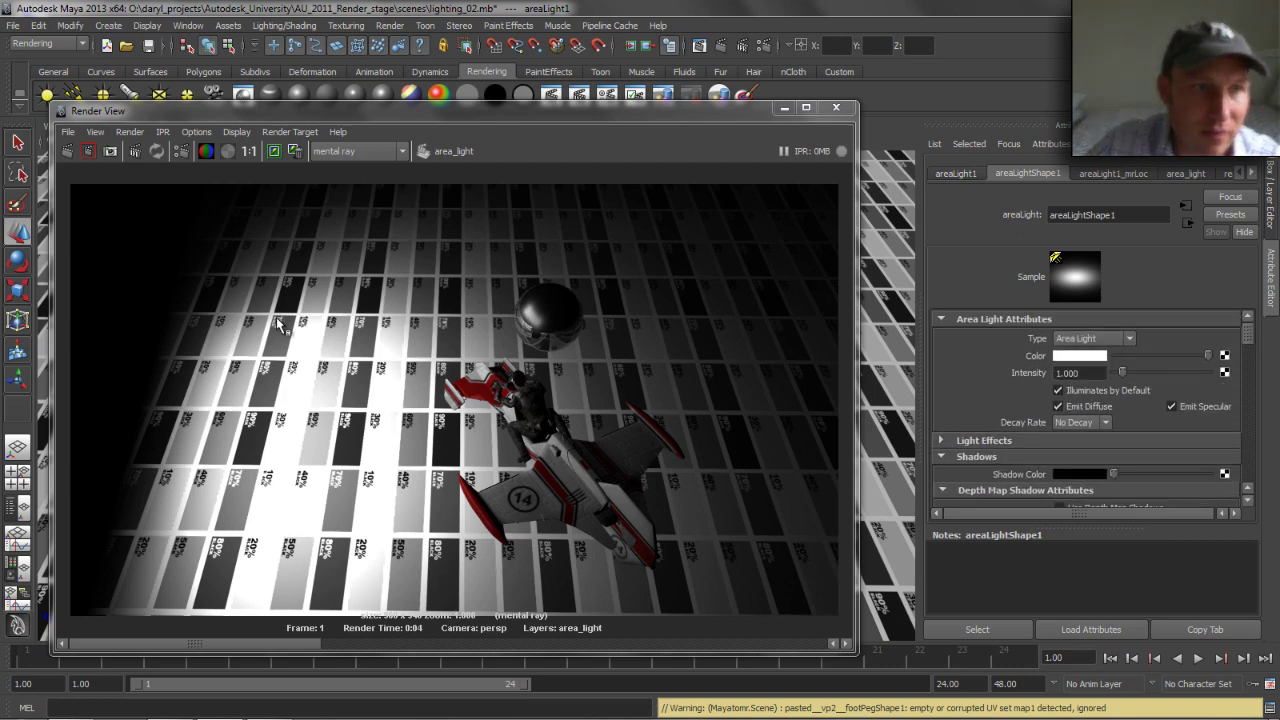
click(67, 152)
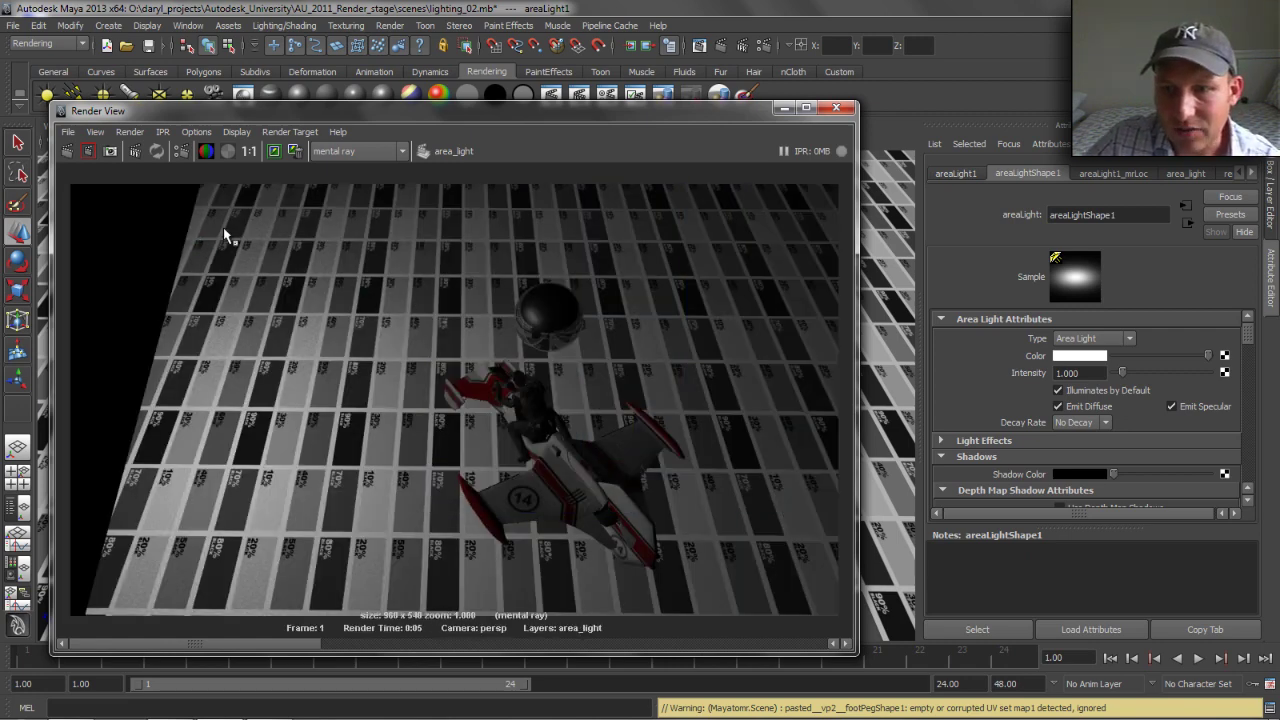
Set the area light's decay rate to Quadratic and its intensity to 5000, and re-render the scene
click(1078, 423)
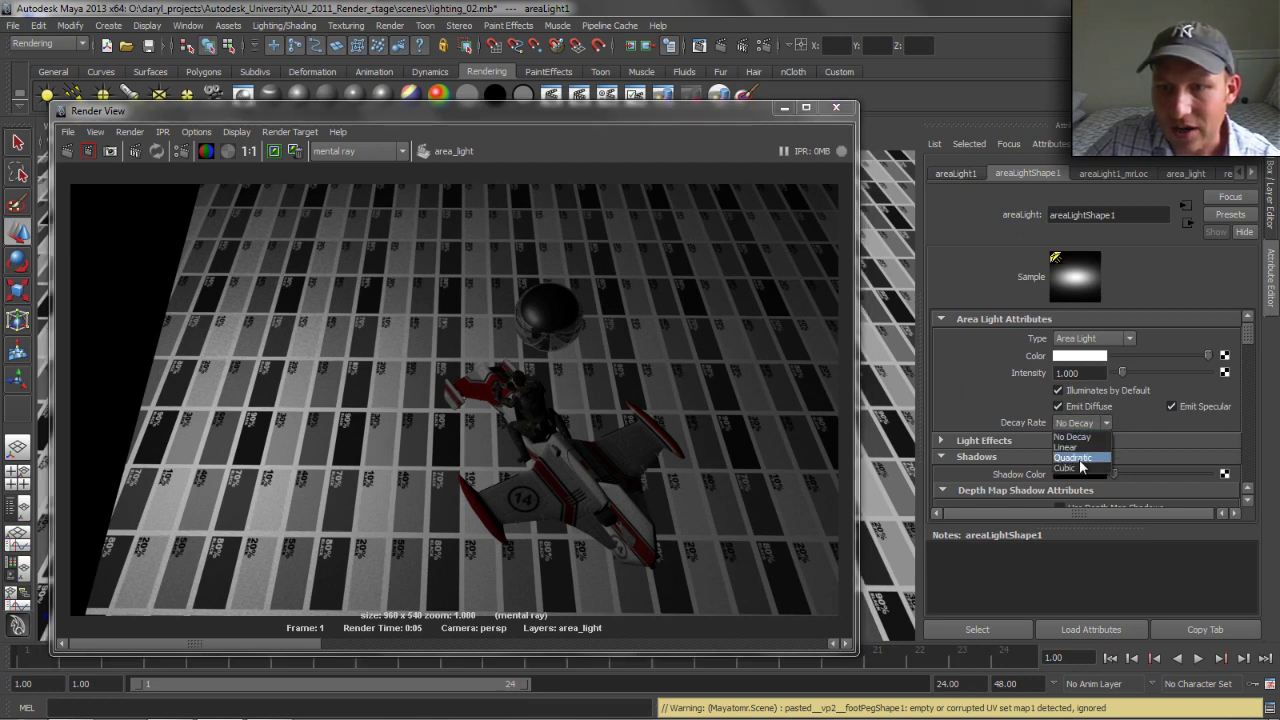
click(1074, 458)
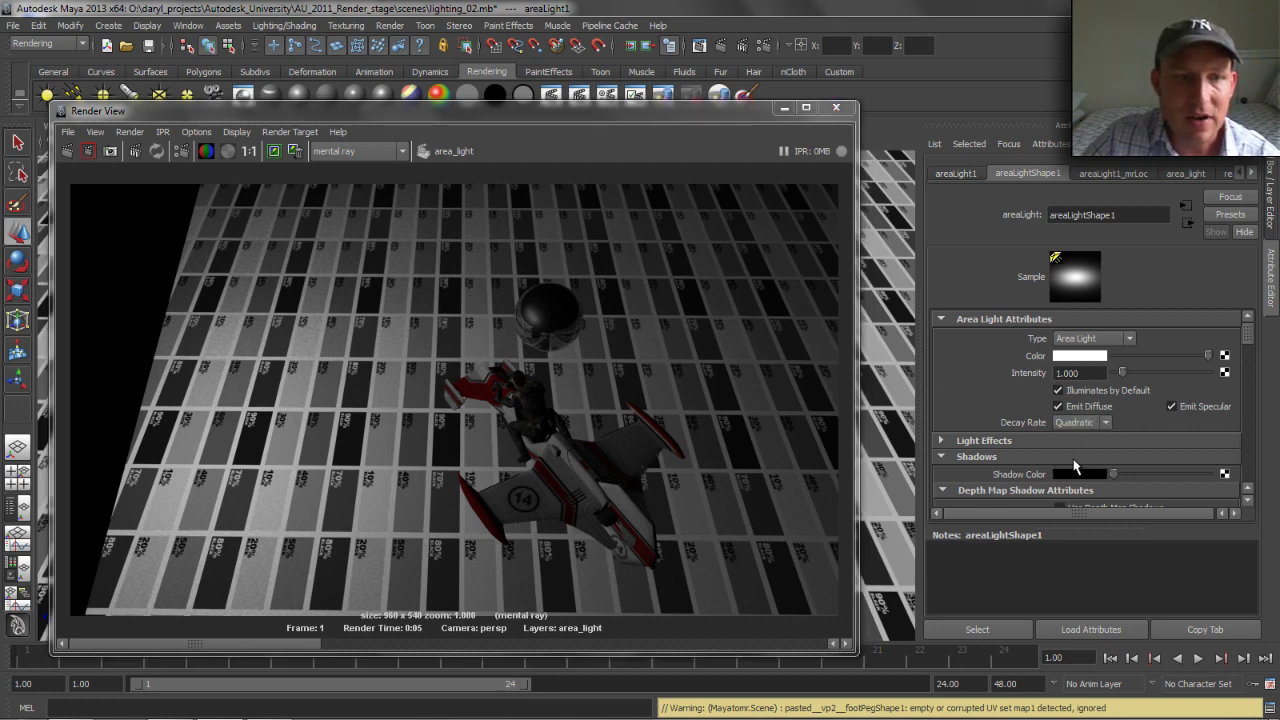
double_click(1077, 373)
text(5000000)
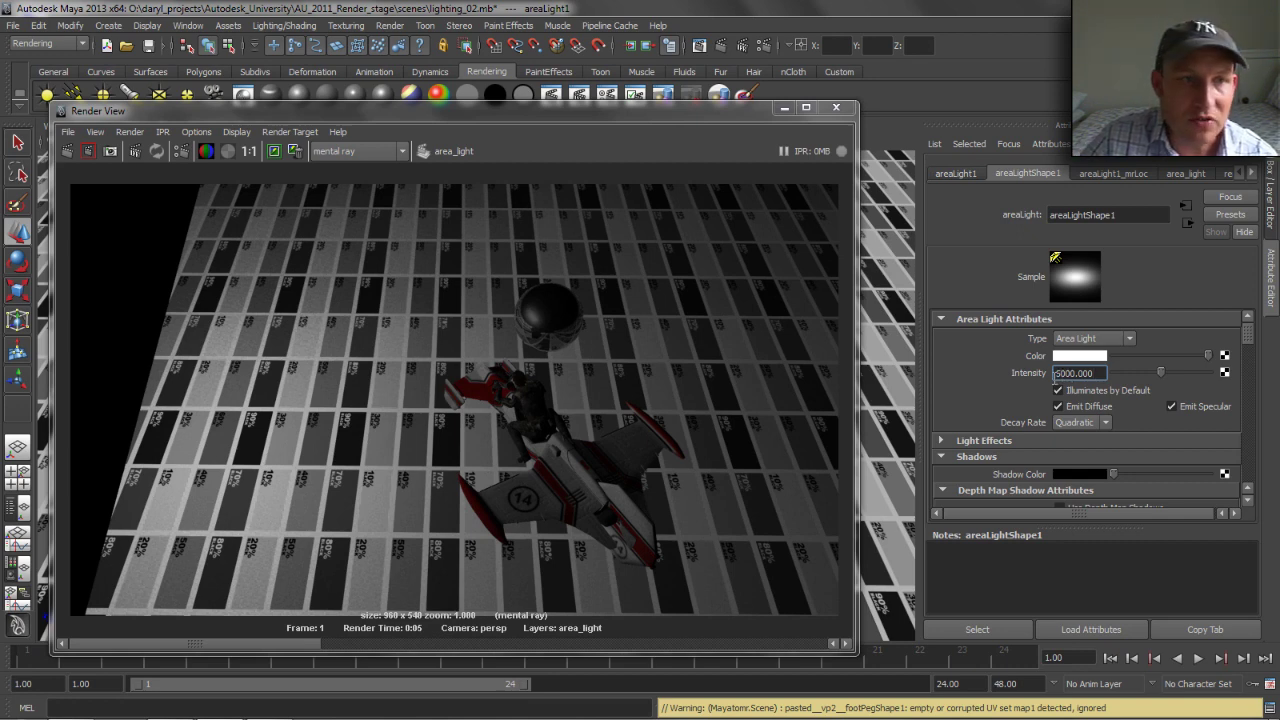
click(67, 152)
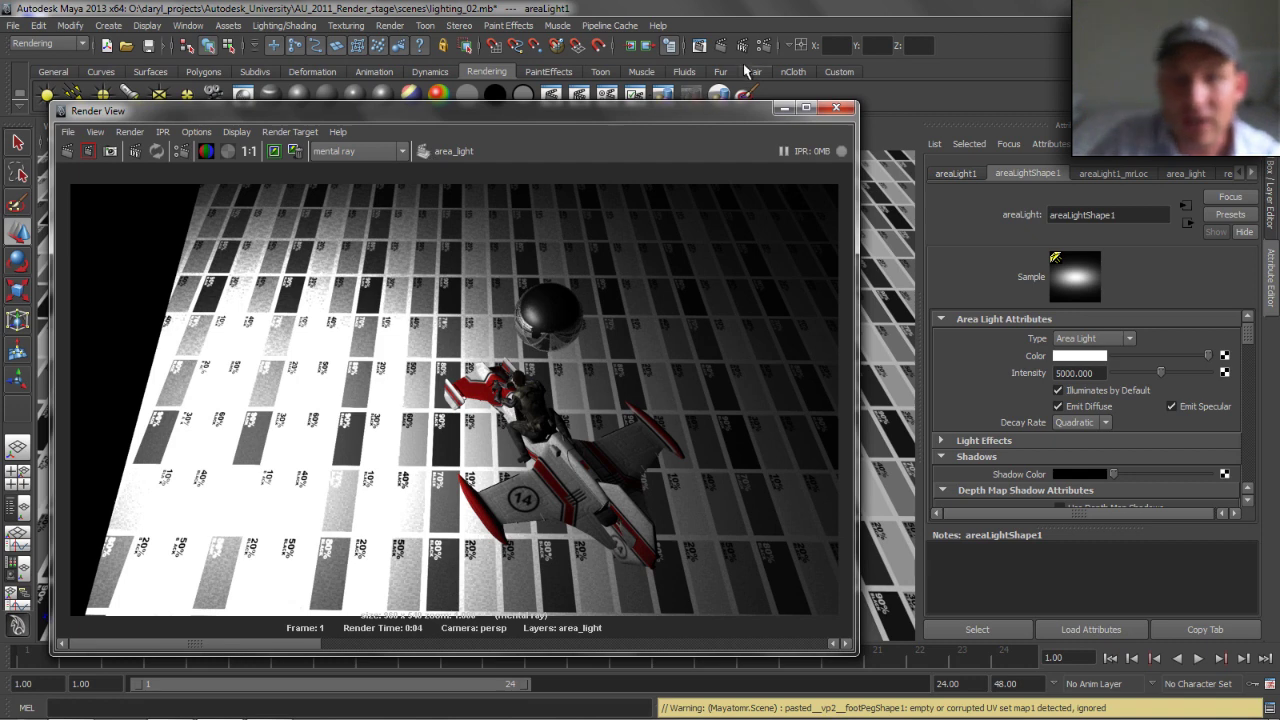
Enable color management for the area_light layer with a Linear sRGB default output profile, and re-render
click(423, 151)
click(632, 328)
click(675, 361)
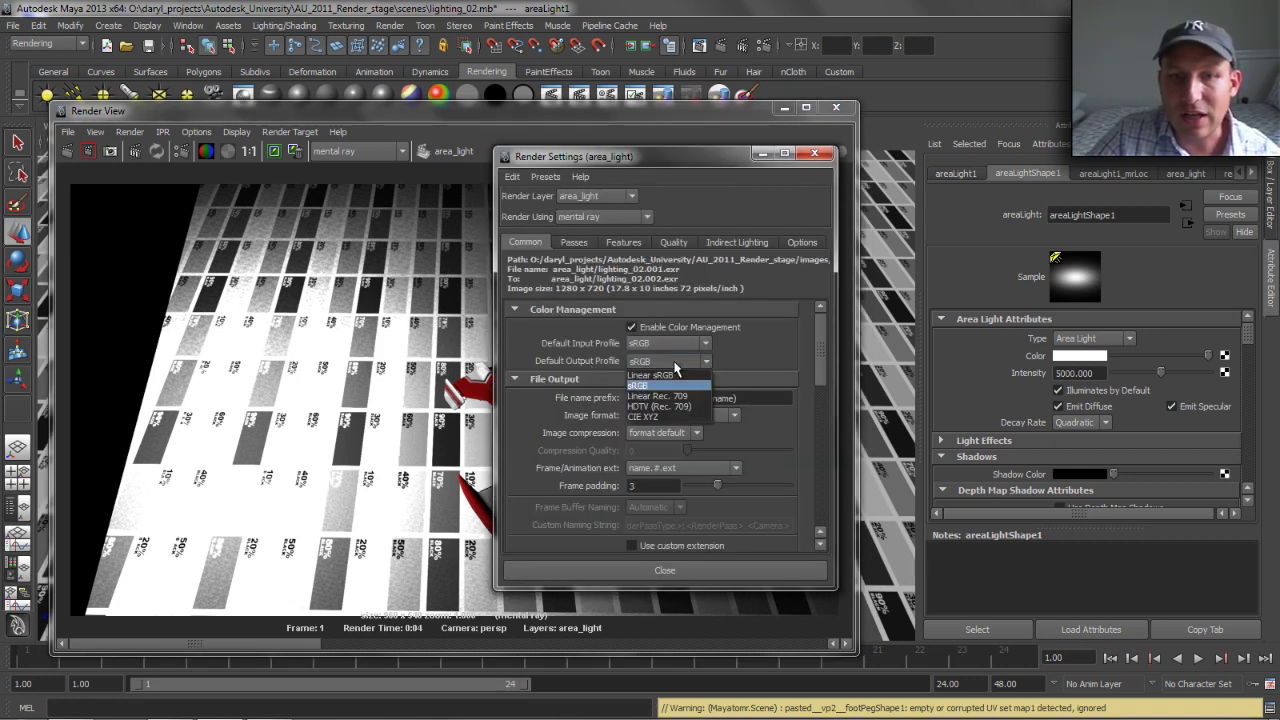
click(673, 375)
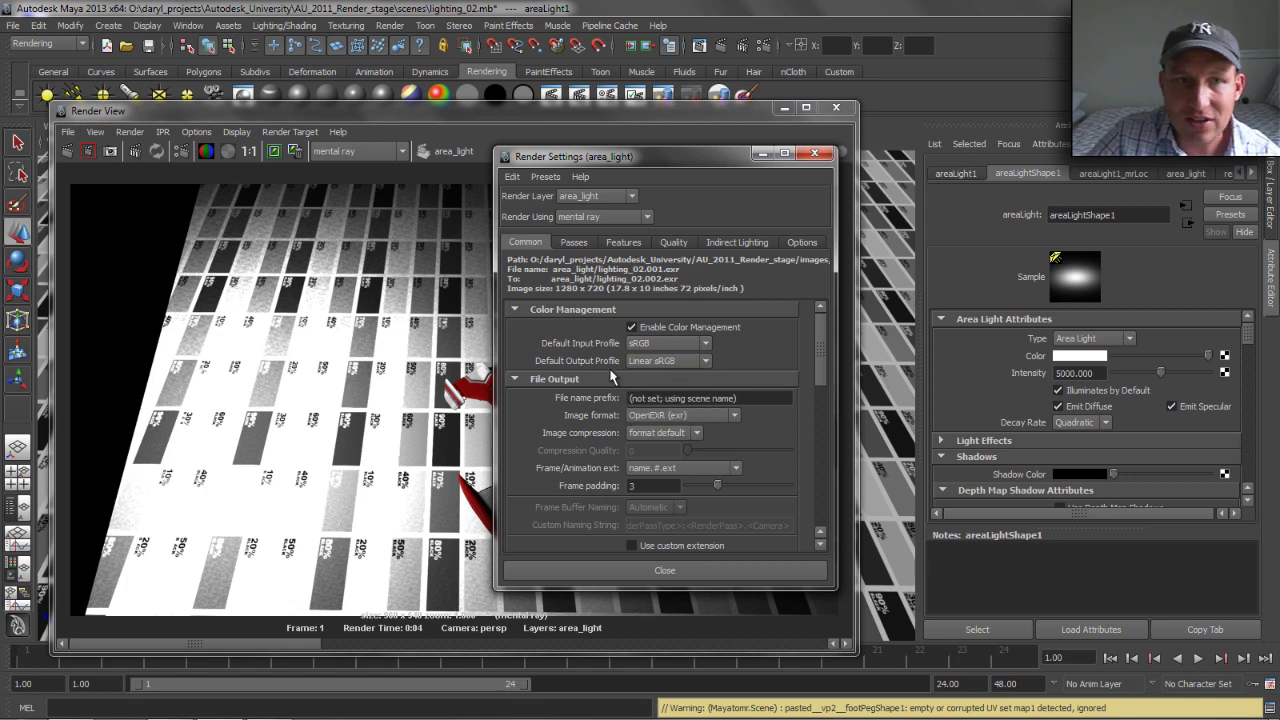
click(815, 154)
click(66, 151)
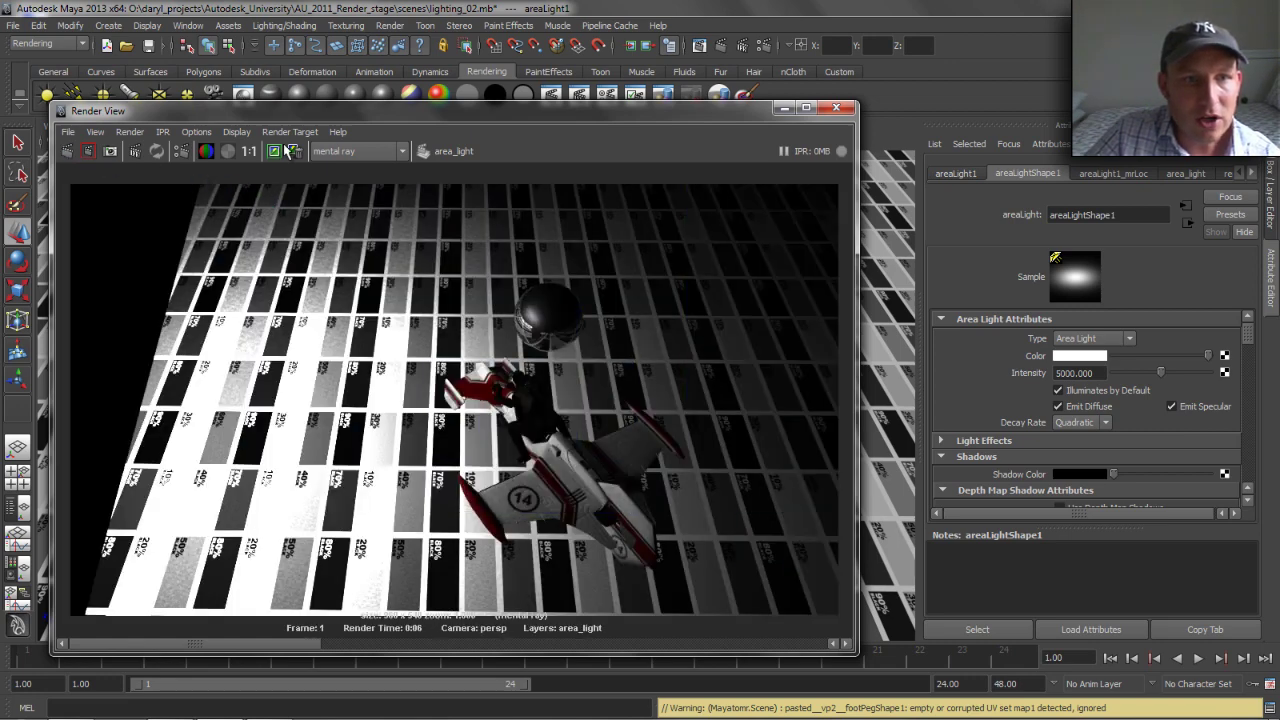
In the render view's color management, set the image color profile to Linear sRGB and lower the exposure to about -1.12
click(237, 133)
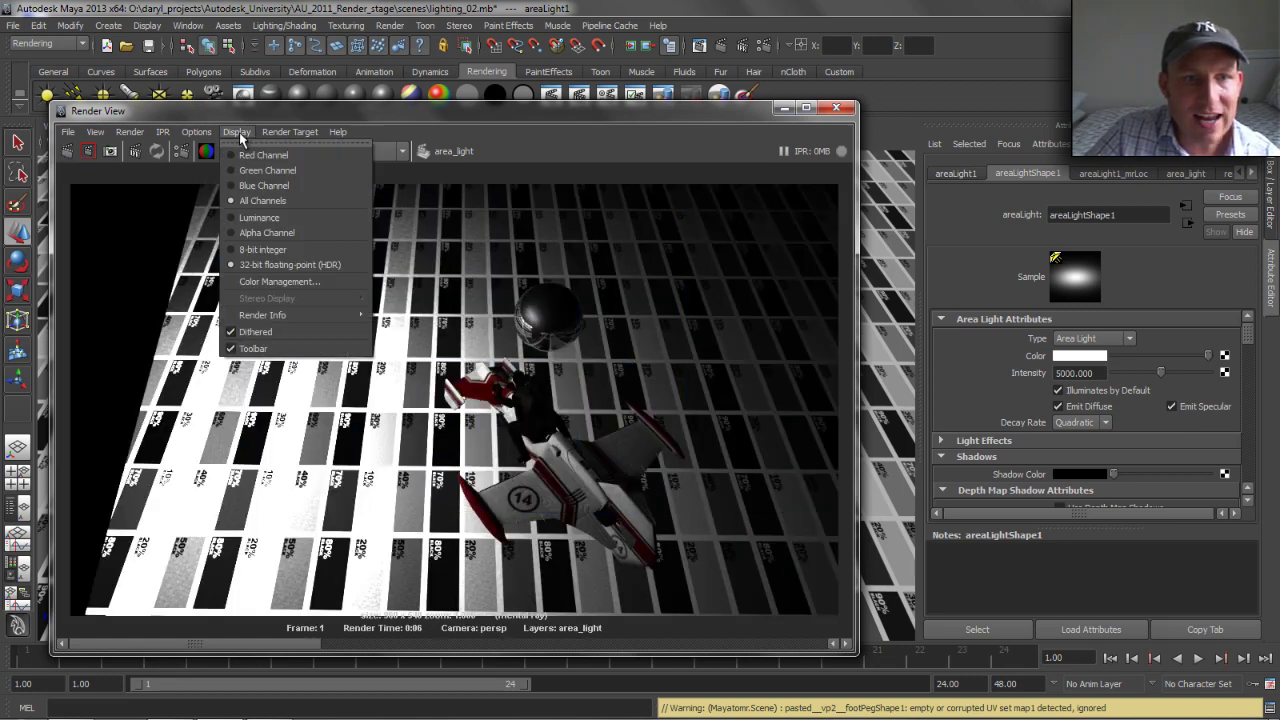
click(268, 279)
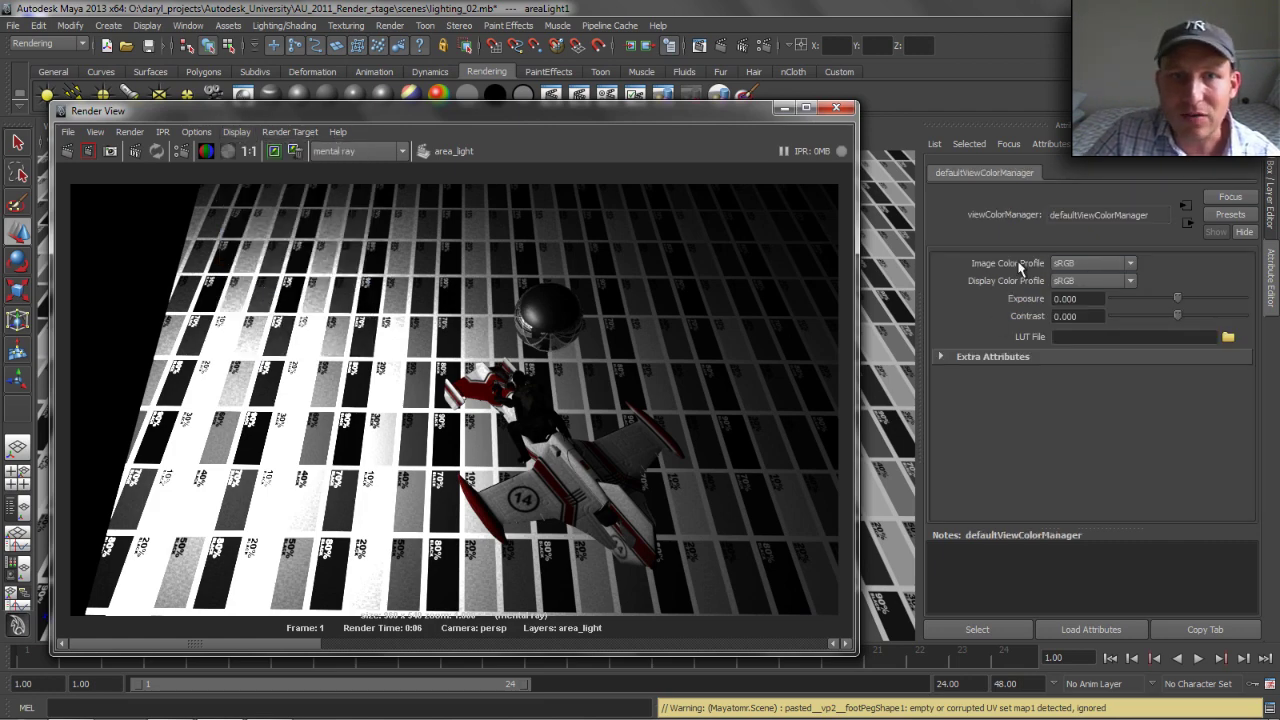
drag(592, 108, 567, 98)
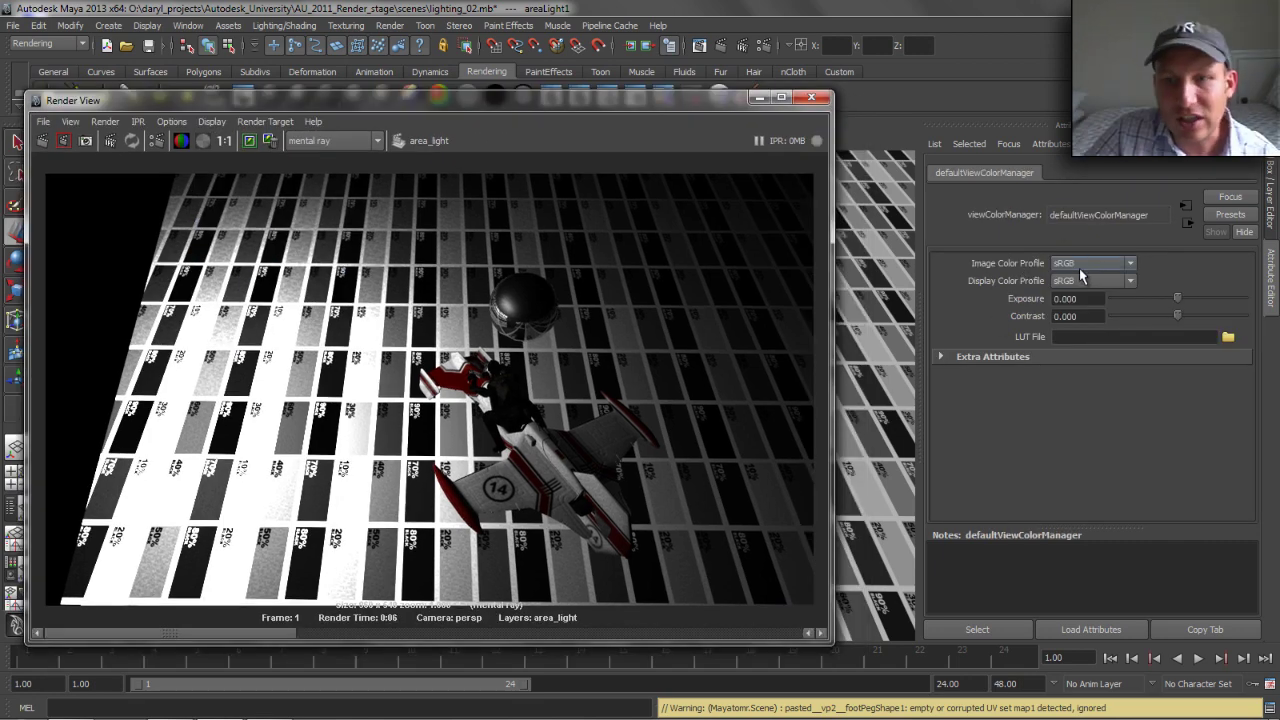
click(1093, 263)
click(1093, 278)
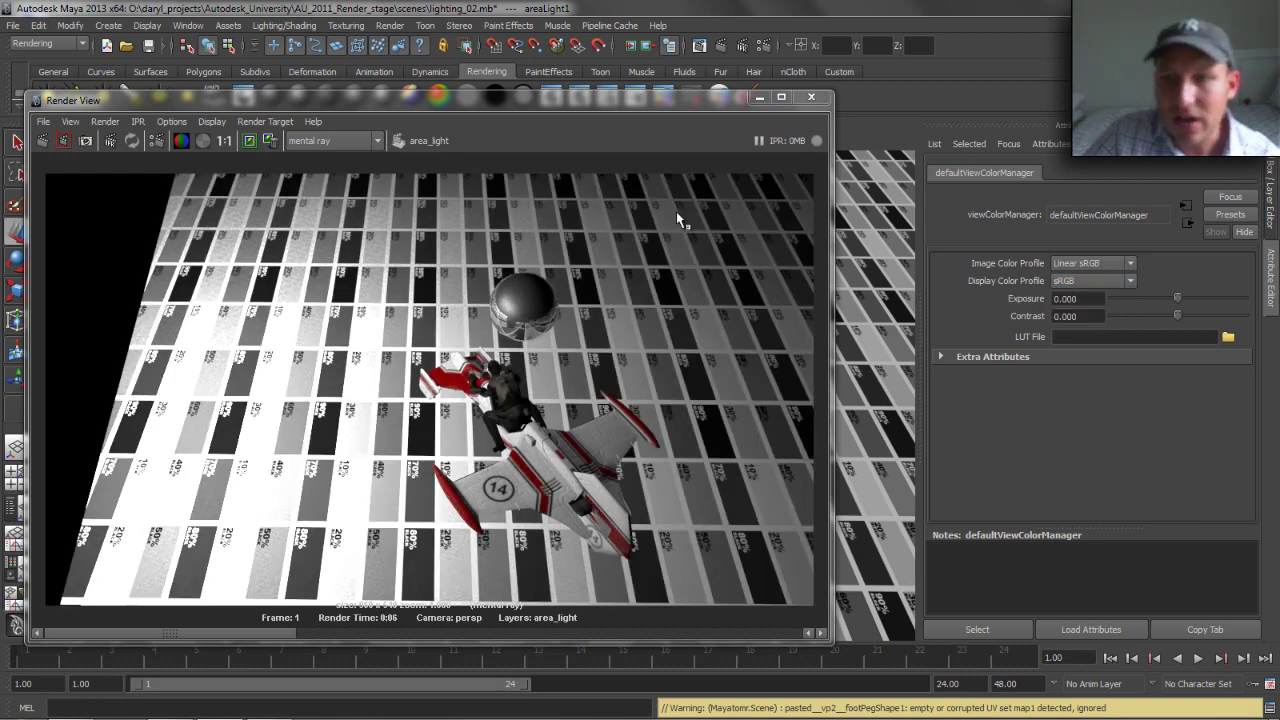
drag(1177, 297, 1163, 297)
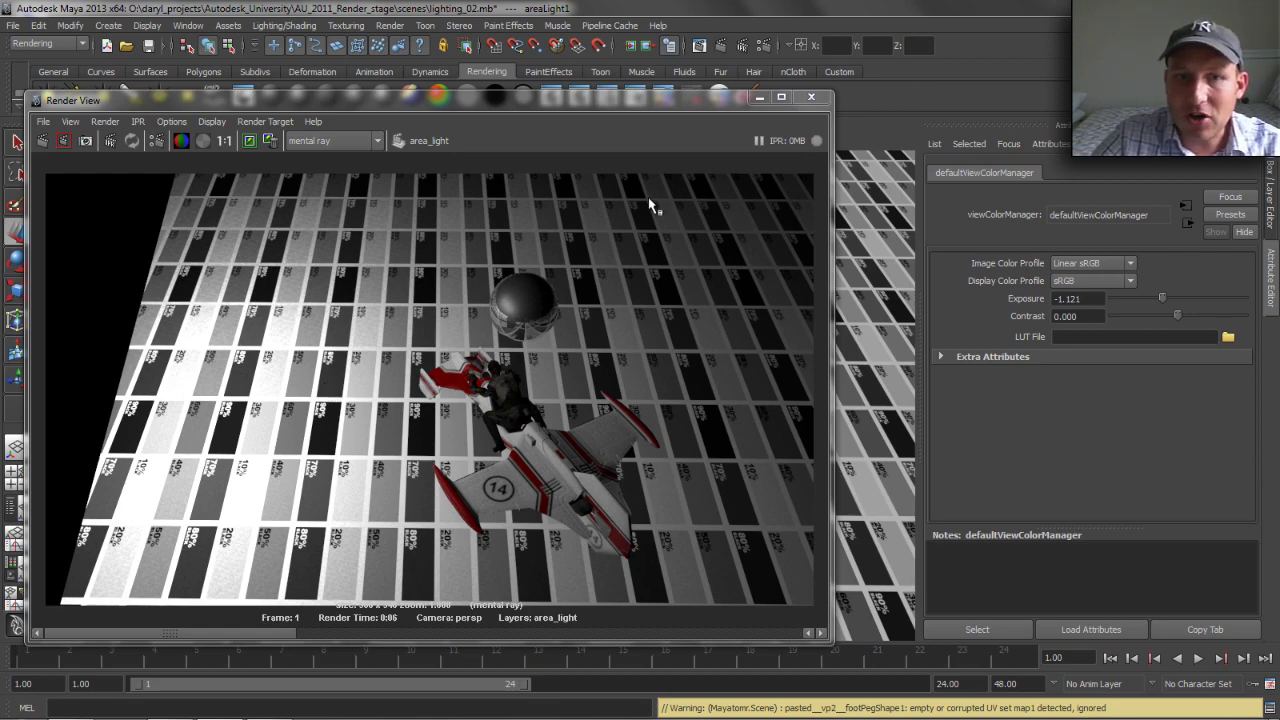
Close the render view and frame the ship and the sphere from a low perspective angle
click(811, 96)
alt+drag(445, 343, 277, 296)
alt+middle_drag(492, 318, 458, 308)
alt+drag(458, 308, 600, 322)
alt+right_drag(600, 322, 573, 335)
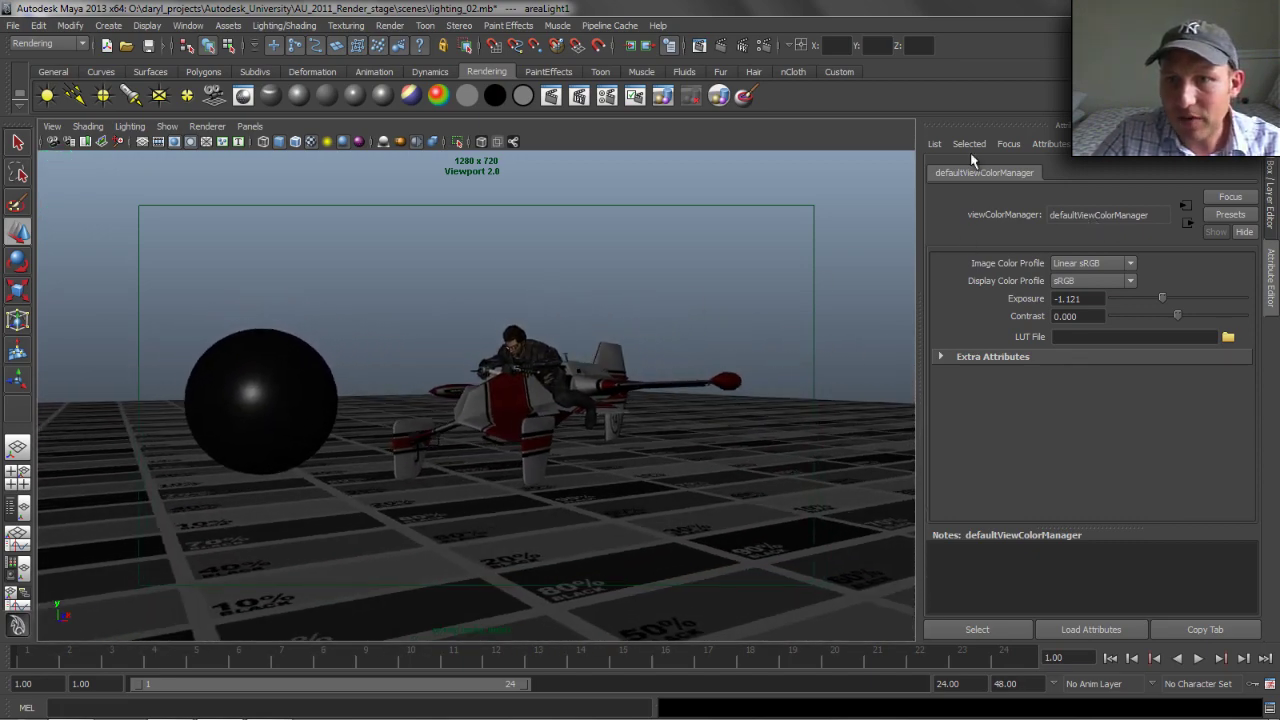
Bring up areaLightShape1's mental ray area light sampling attributes and render the low-angle view
click(1050, 144)
click(1066, 160)
click(815, 249)
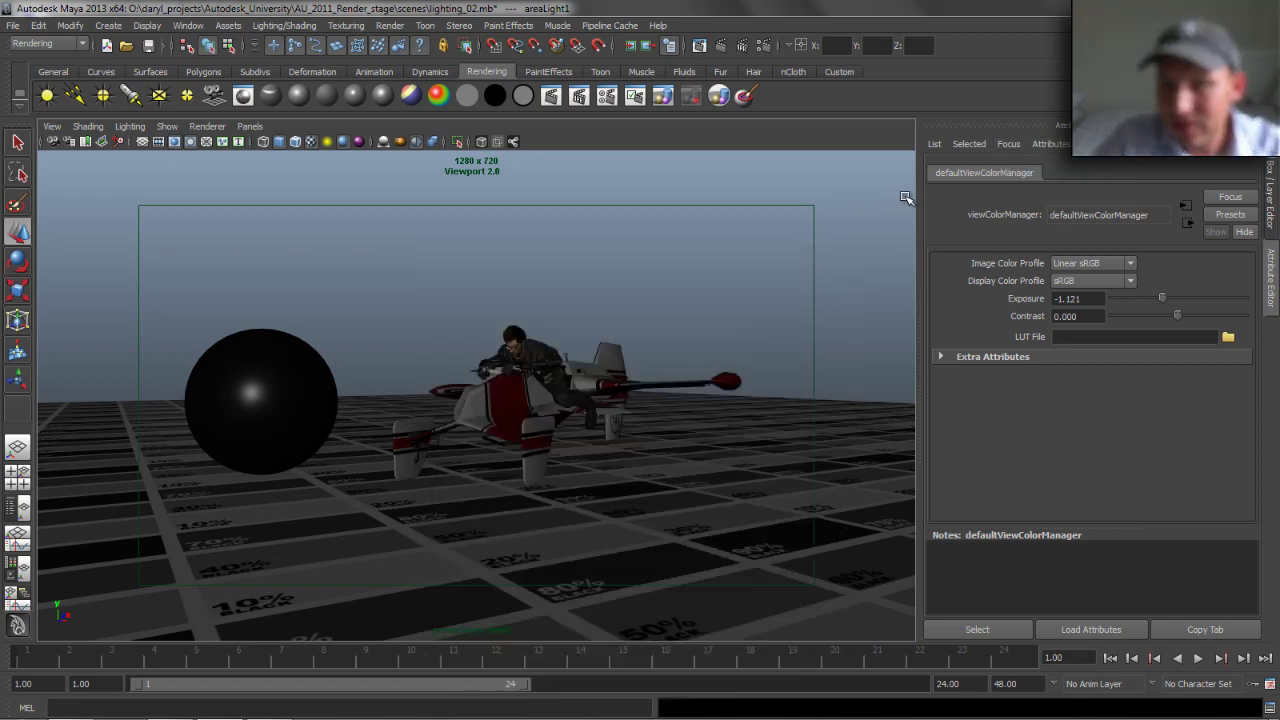
click(1008, 144)
click(1034, 175)
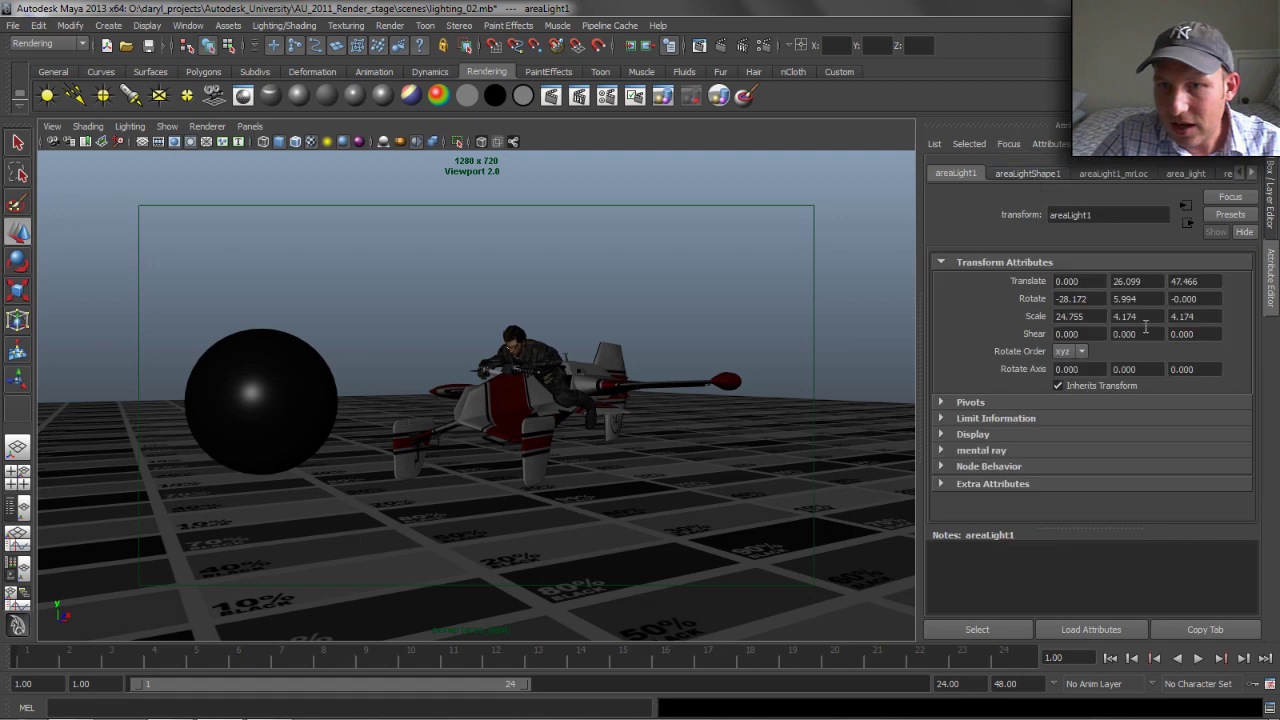
click(1022, 175)
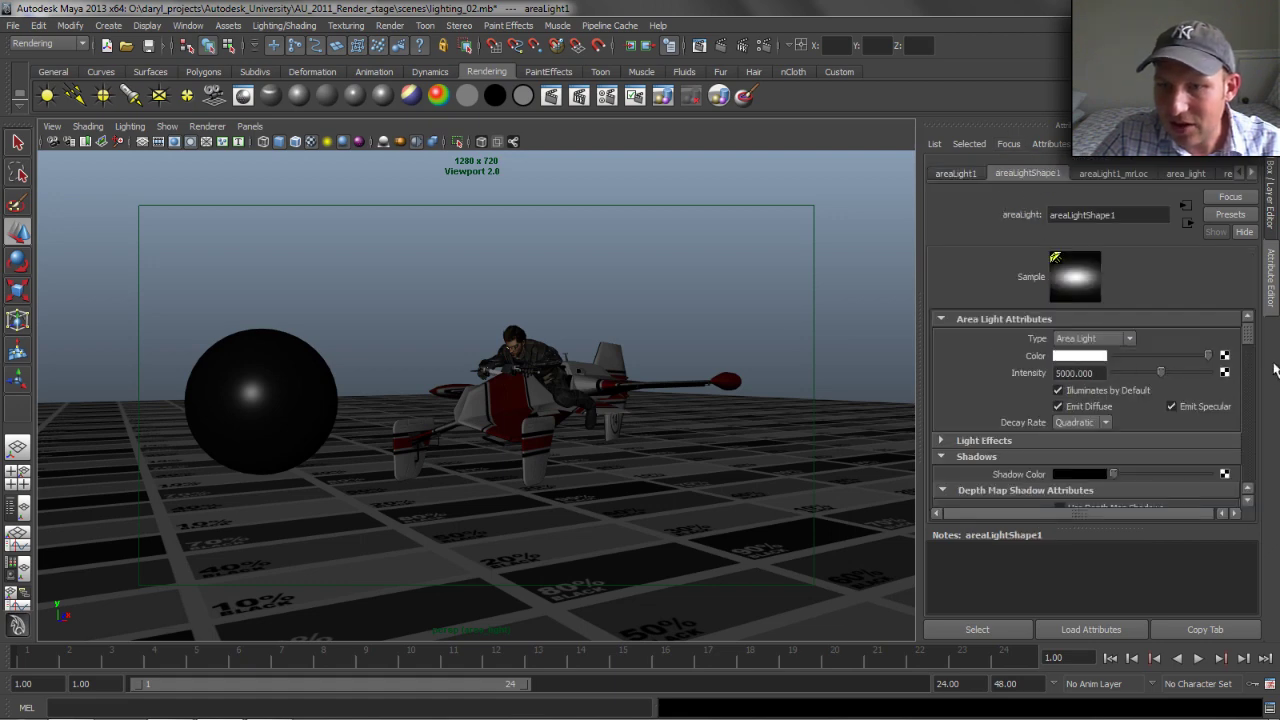
drag(1248, 332, 1249, 393)
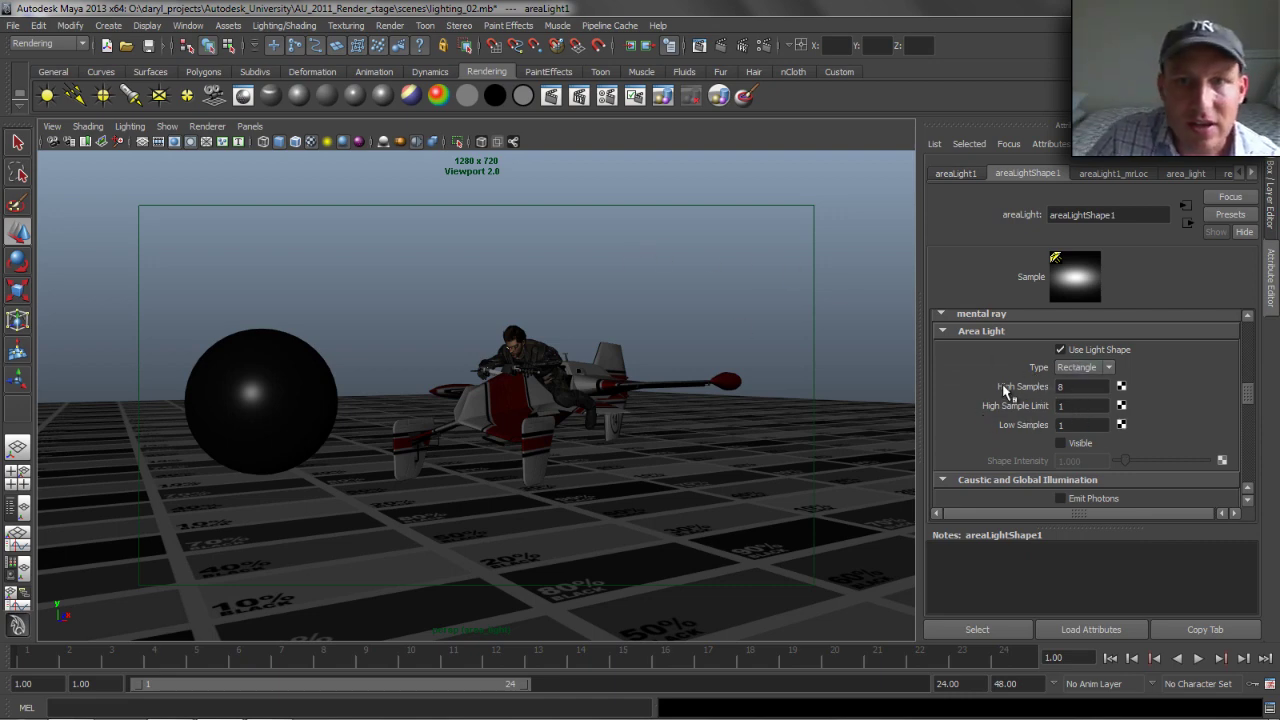
click(720, 45)
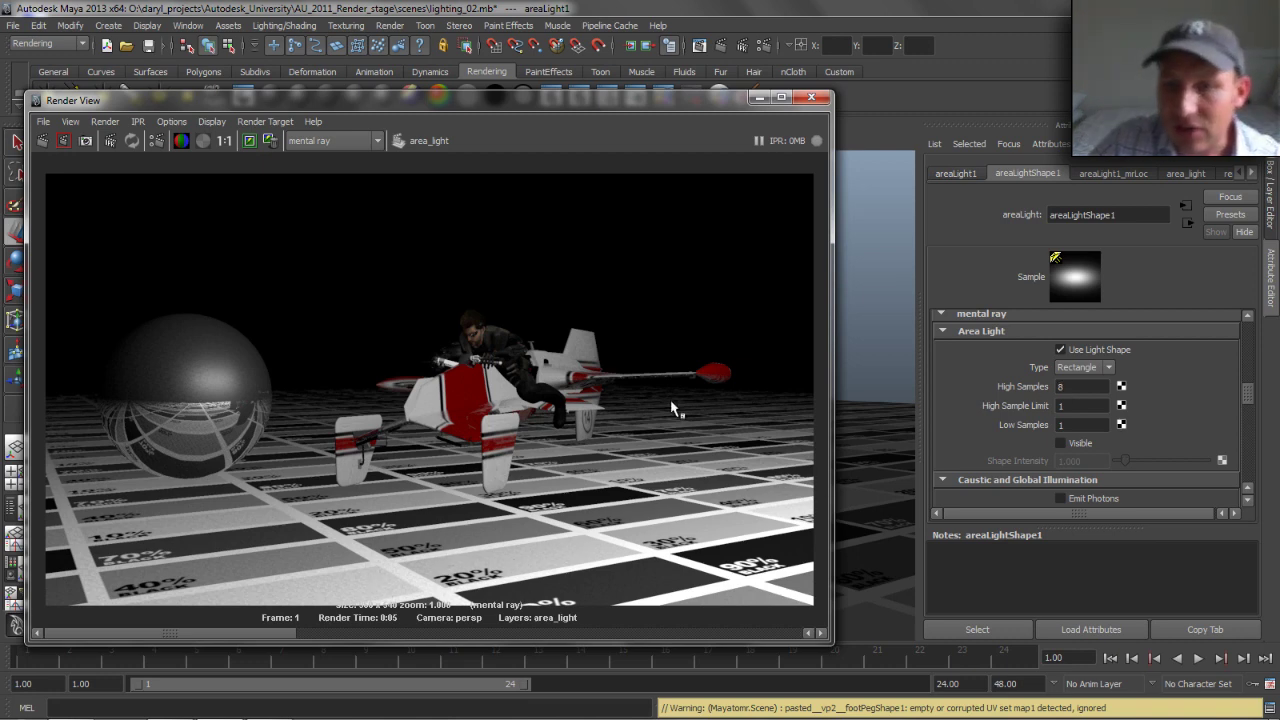
Set the area light's High Samples to 1, keep the current image for comparison, and re-render
double_click(1066, 386)
text(1)
click(247, 140)
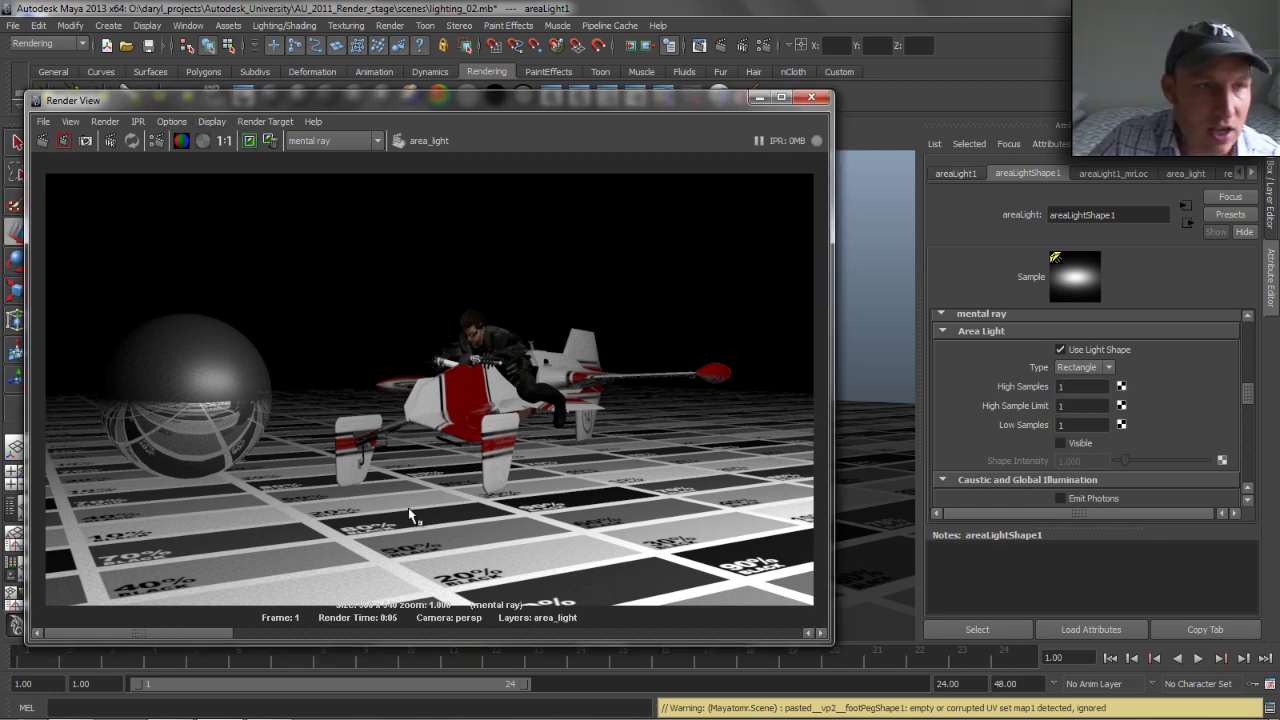
click(42, 141)
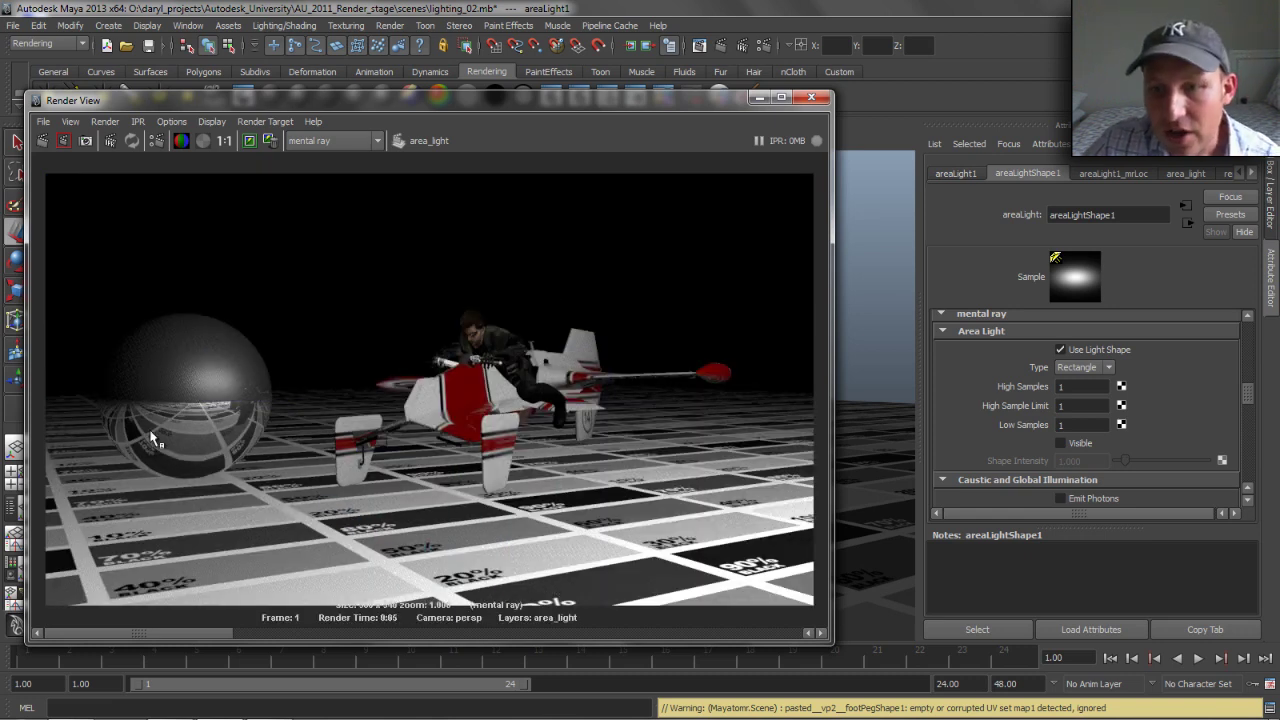
Set the area light's High Samples to 16, keep the current image, and render again
click(1073, 388)
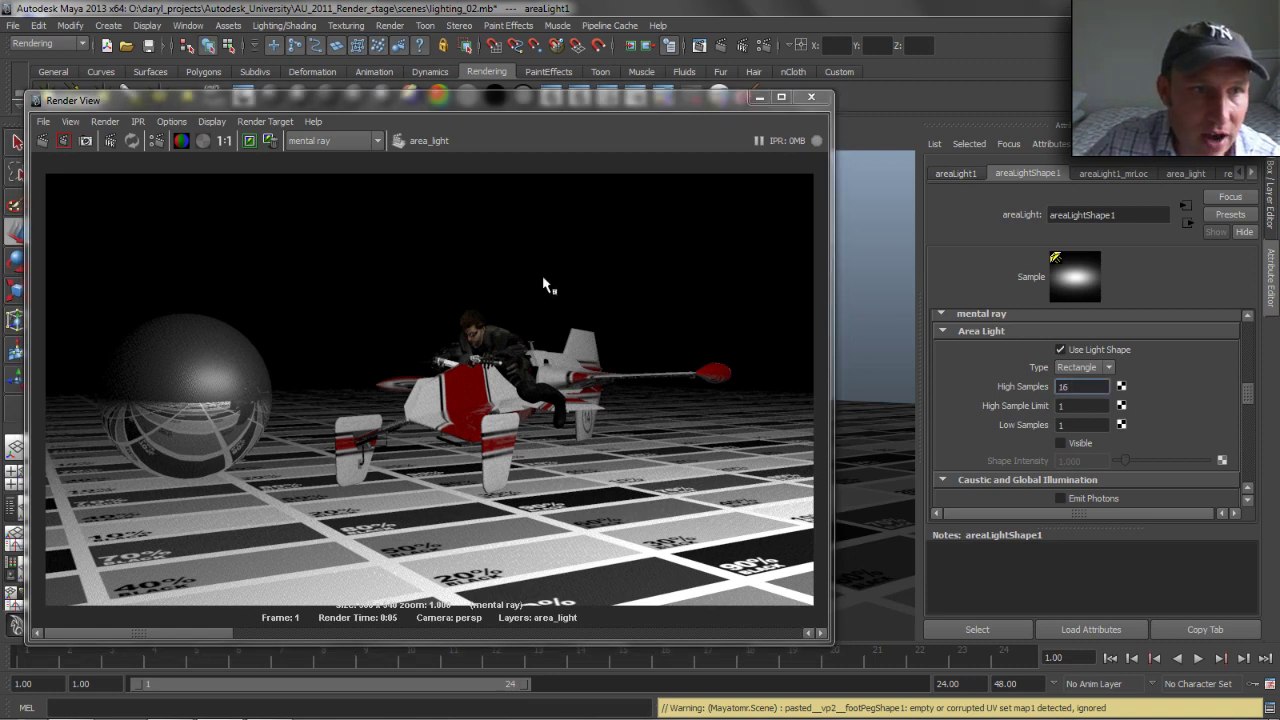
click(250, 140)
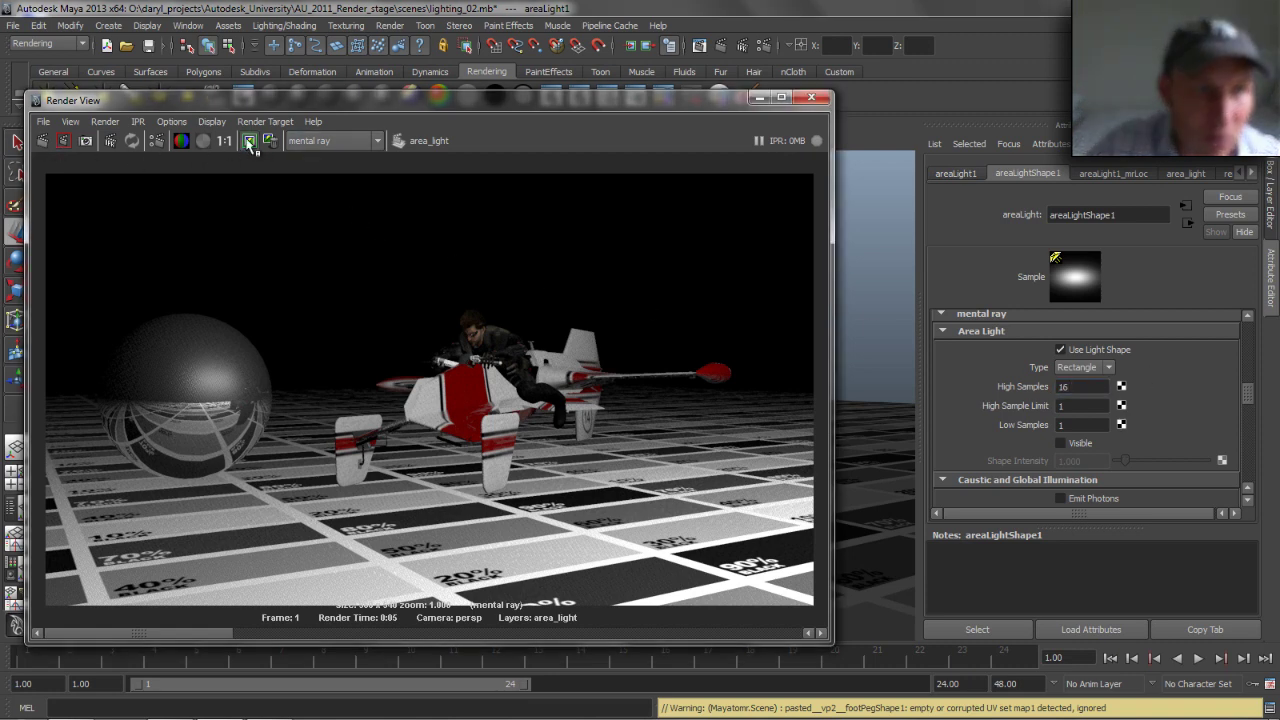
click(43, 141)
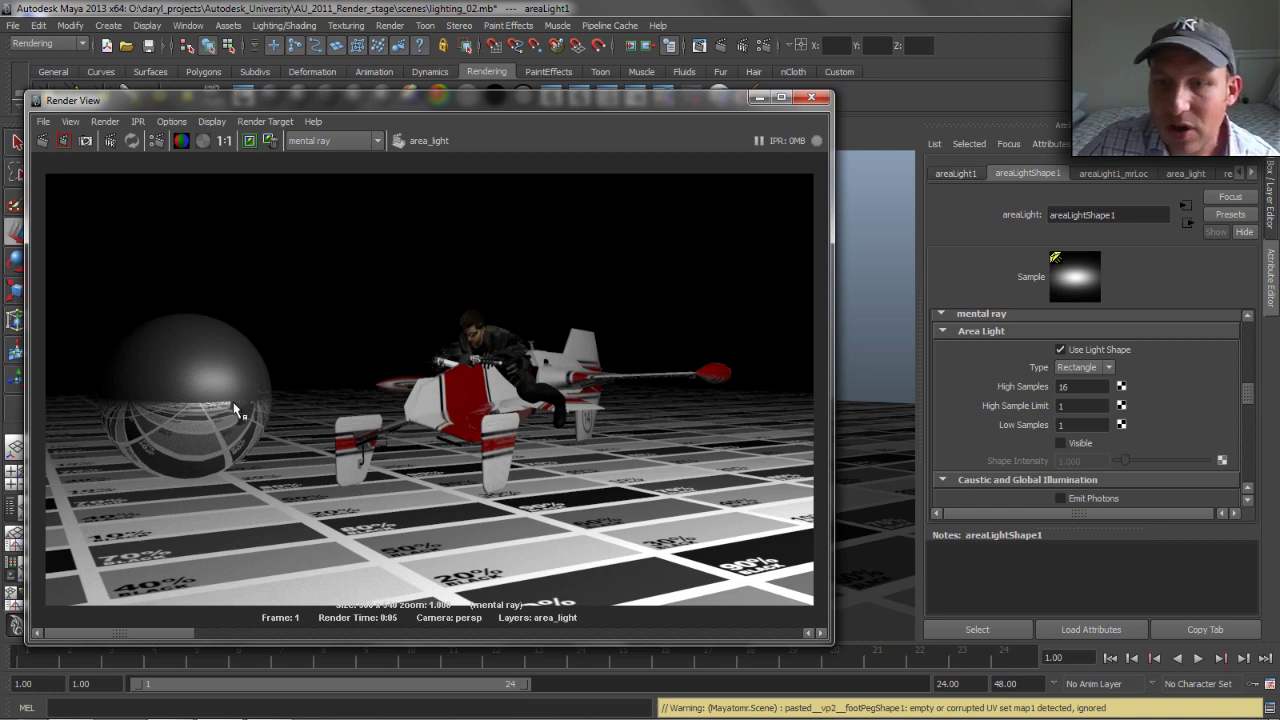
Set the area light's High Sample Limit to 2 with High Samples at 16, and re-render
click(1079, 405)
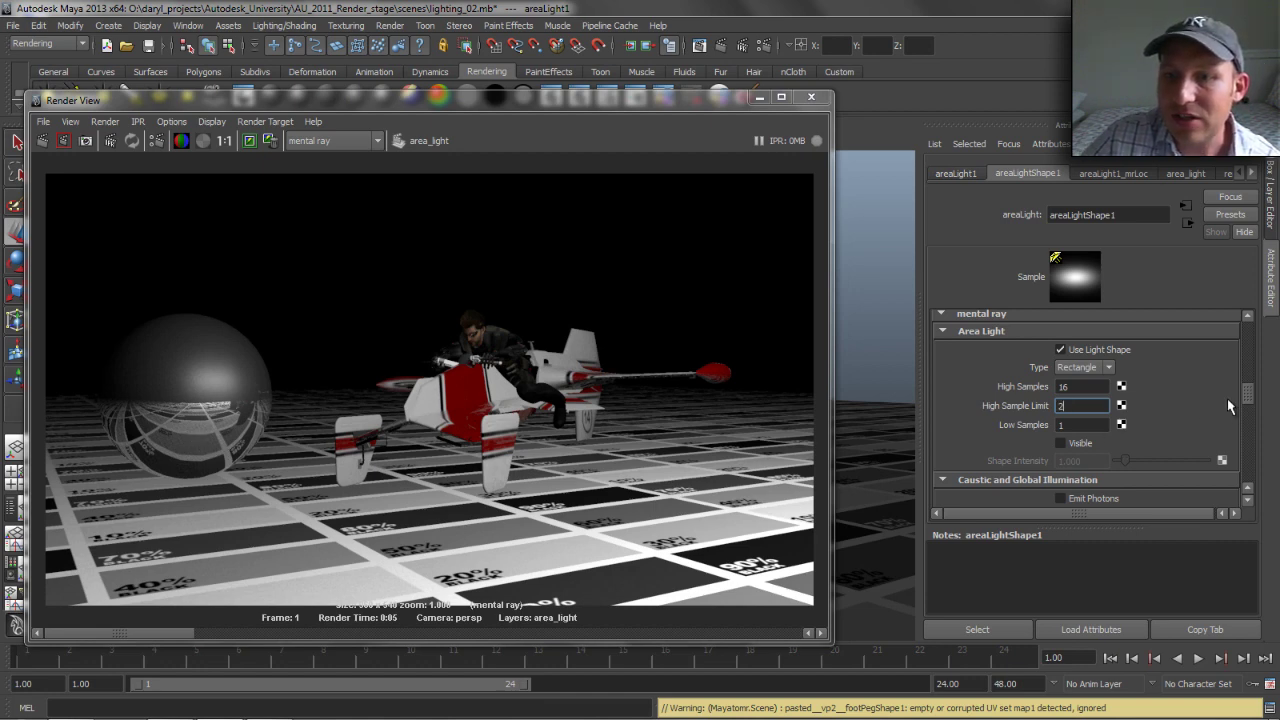
double_click(1091, 386)
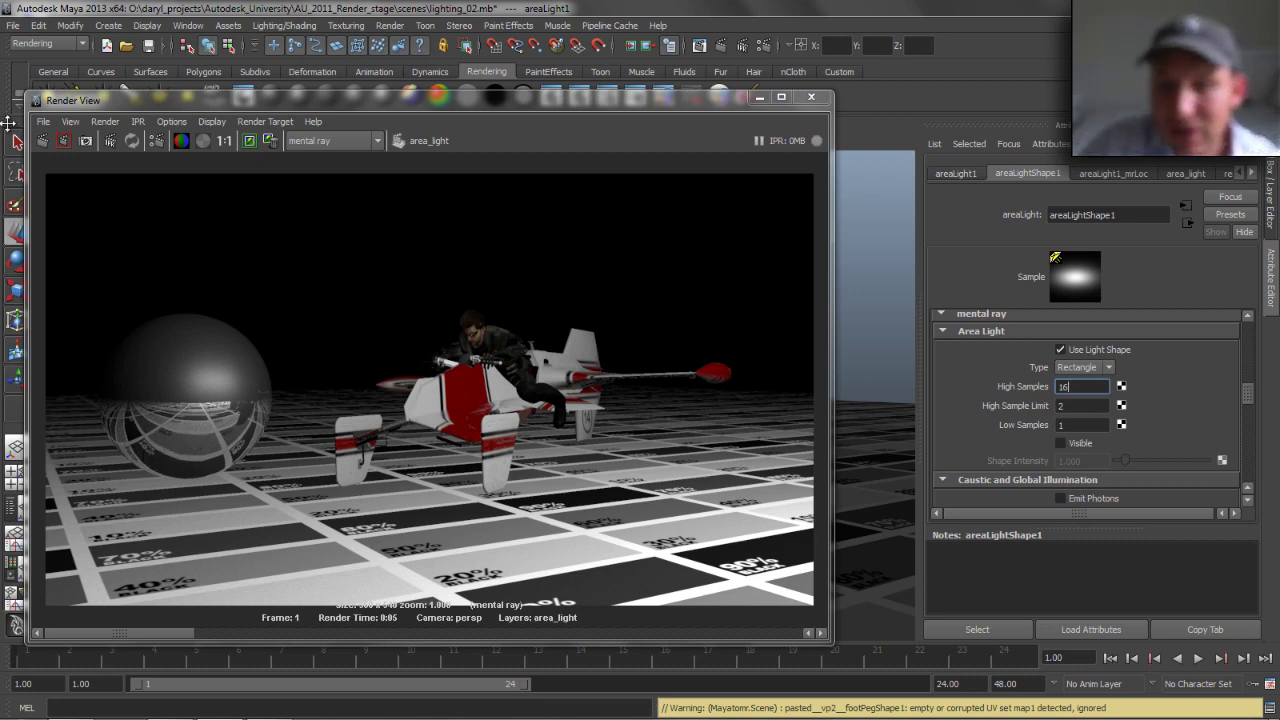
click(42, 140)
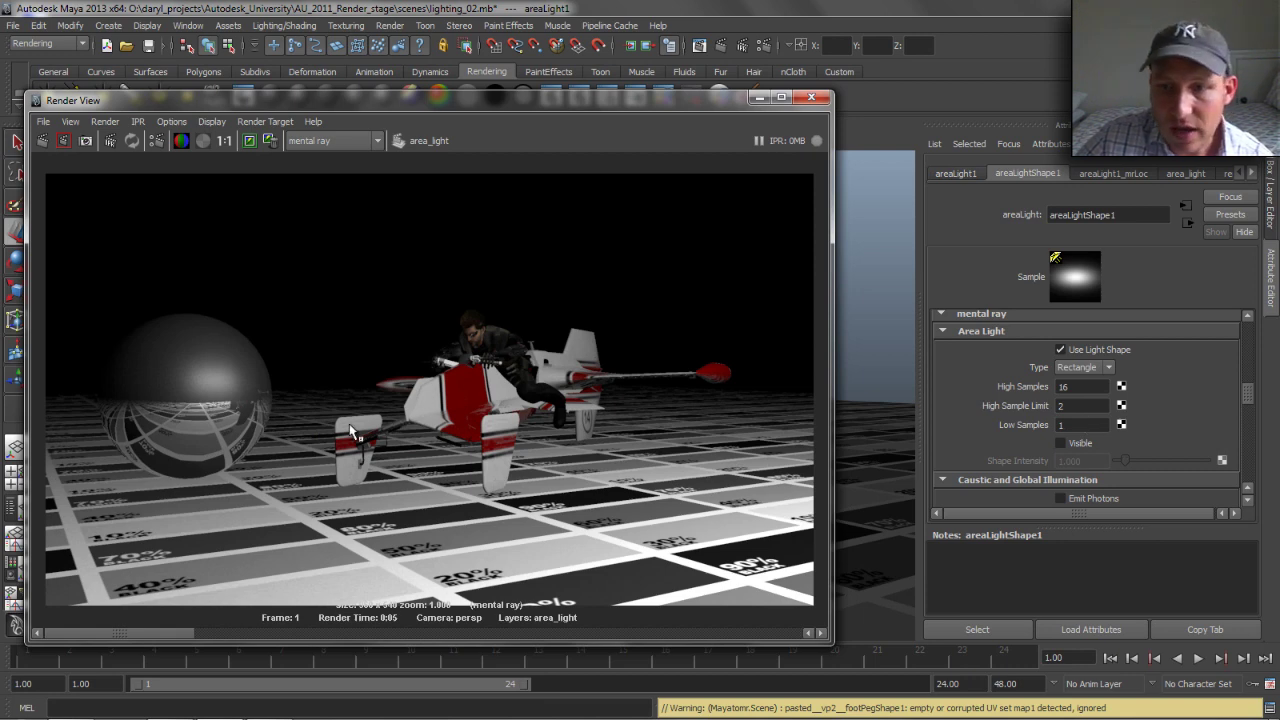
Set the High Sample Limit to 1 and Low Samples to 16, and re-render the scene
click(1072, 405)
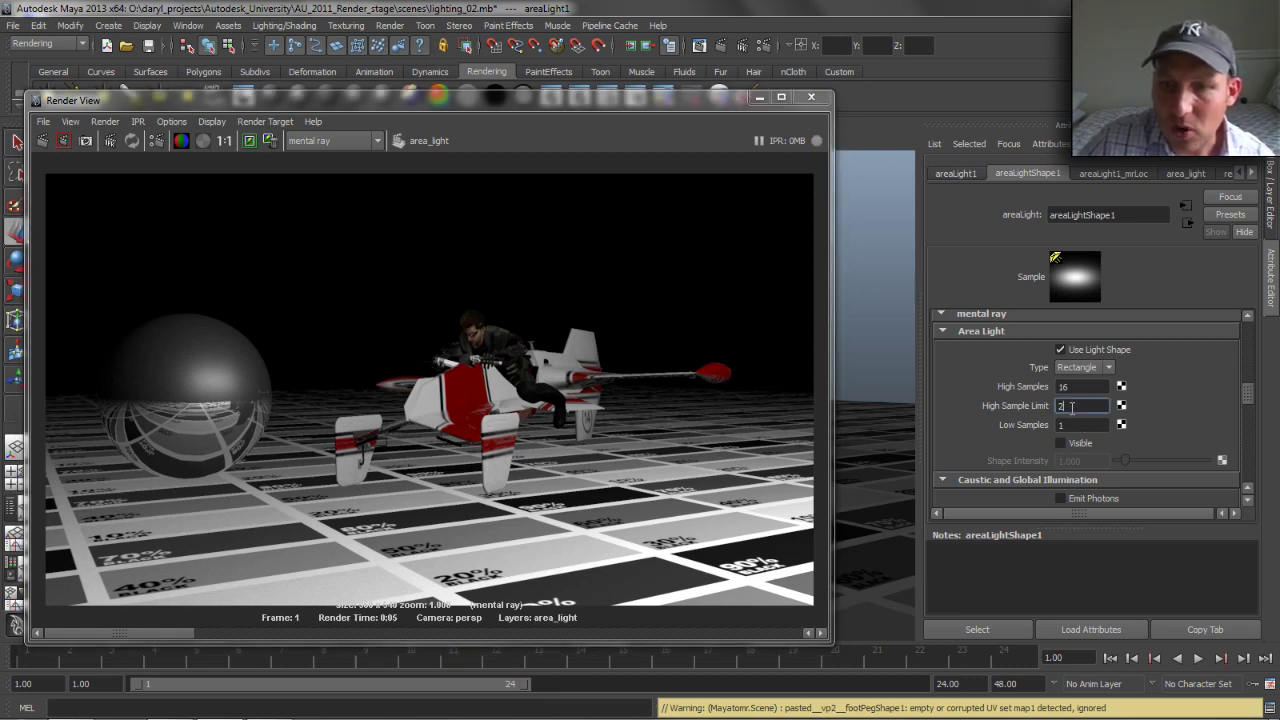
click(1074, 424)
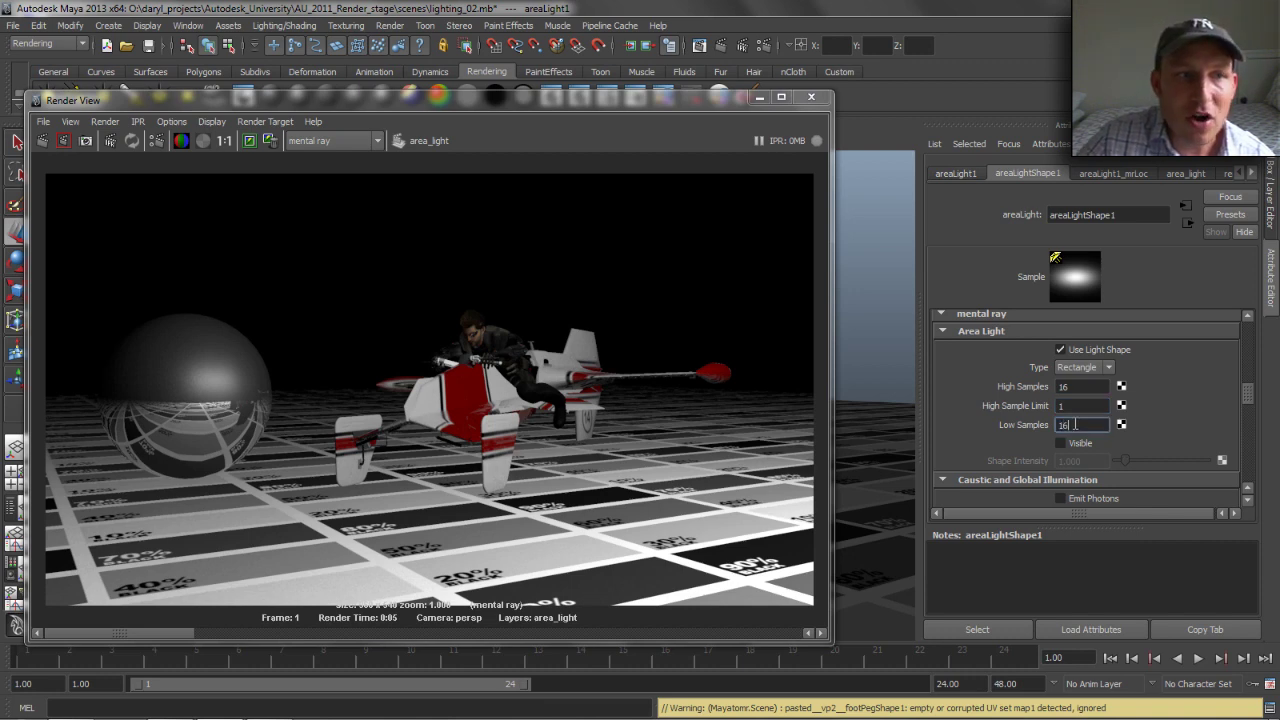
click(42, 140)
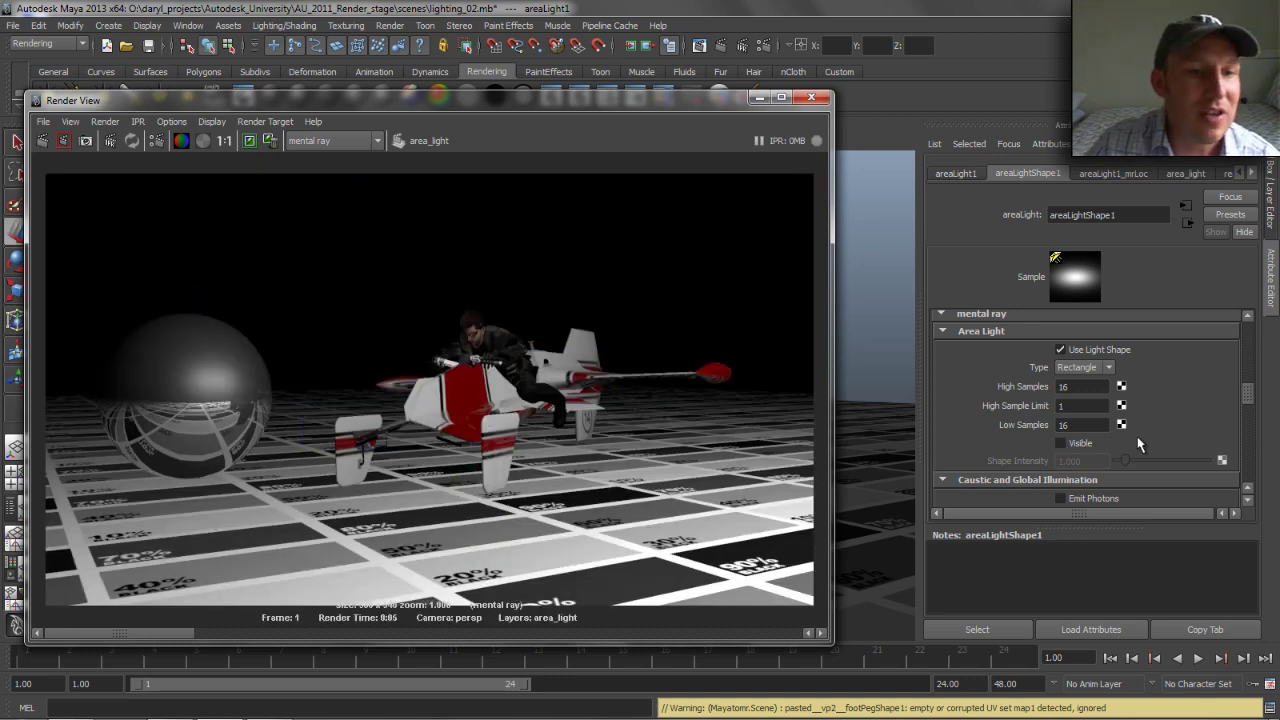
Set the area light's Low Samples to 4 and re-render the scene
double_click(1083, 425)
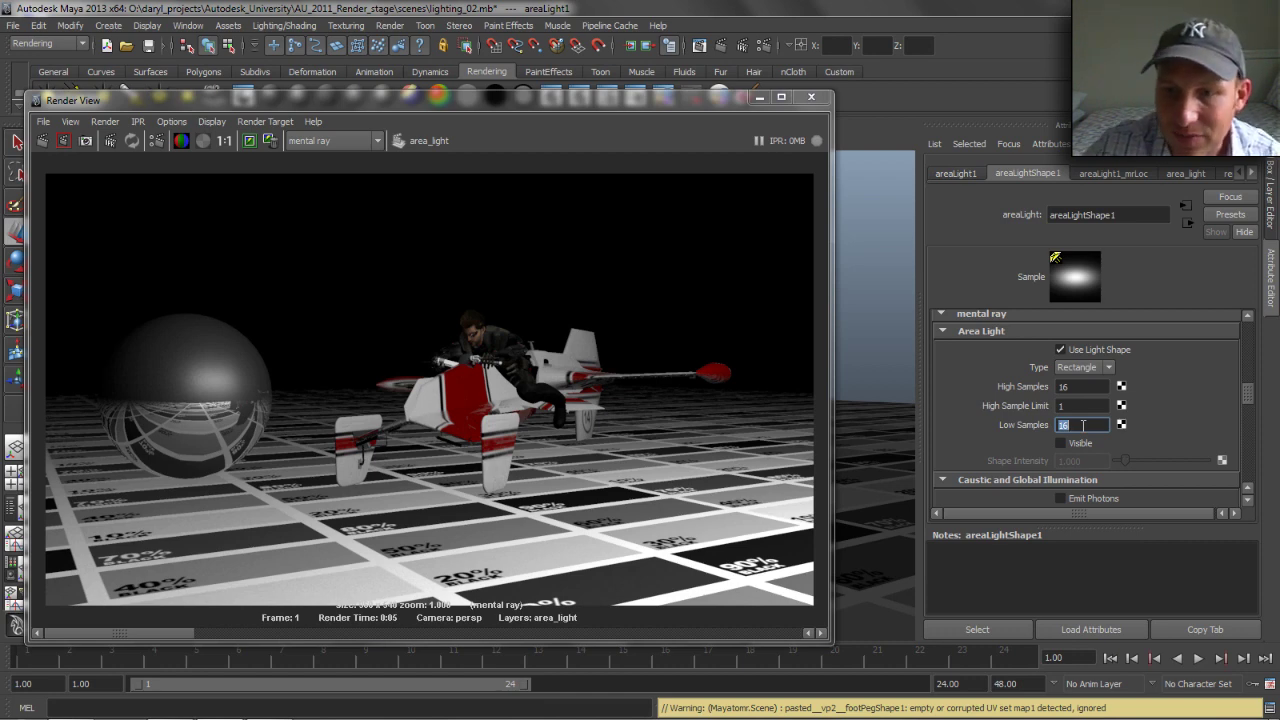
text(4)
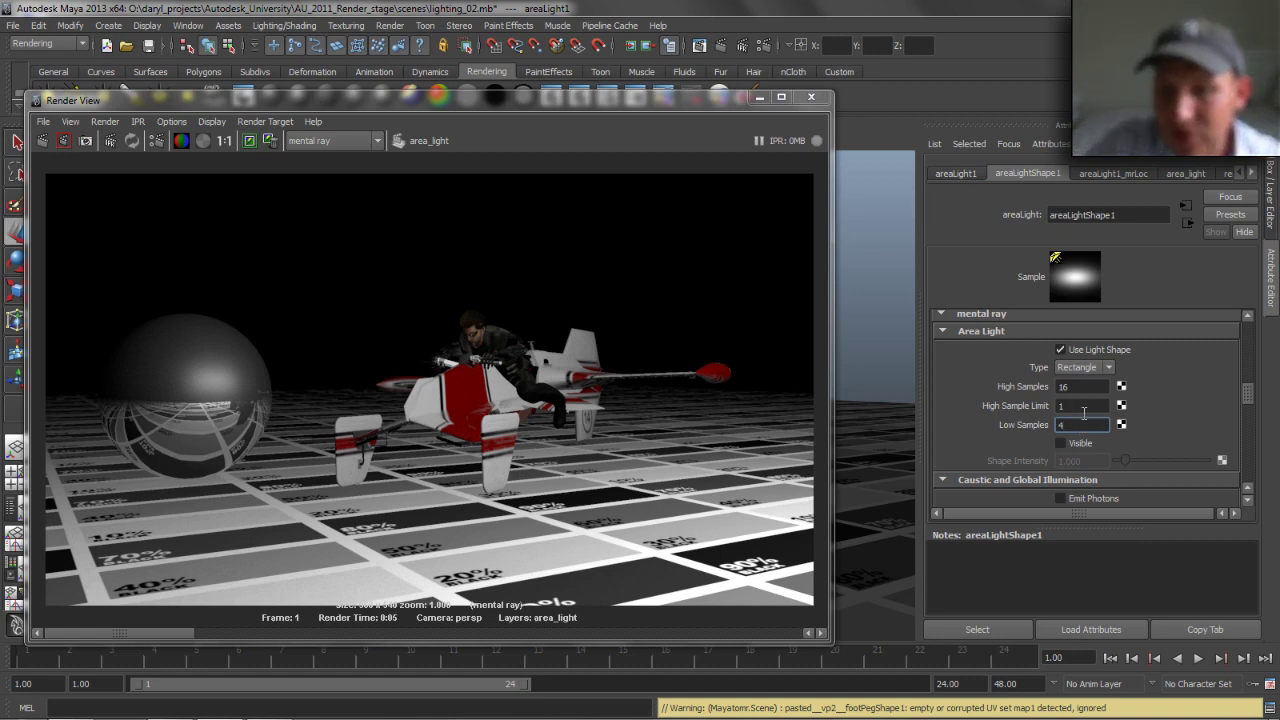
double_click(1079, 405)
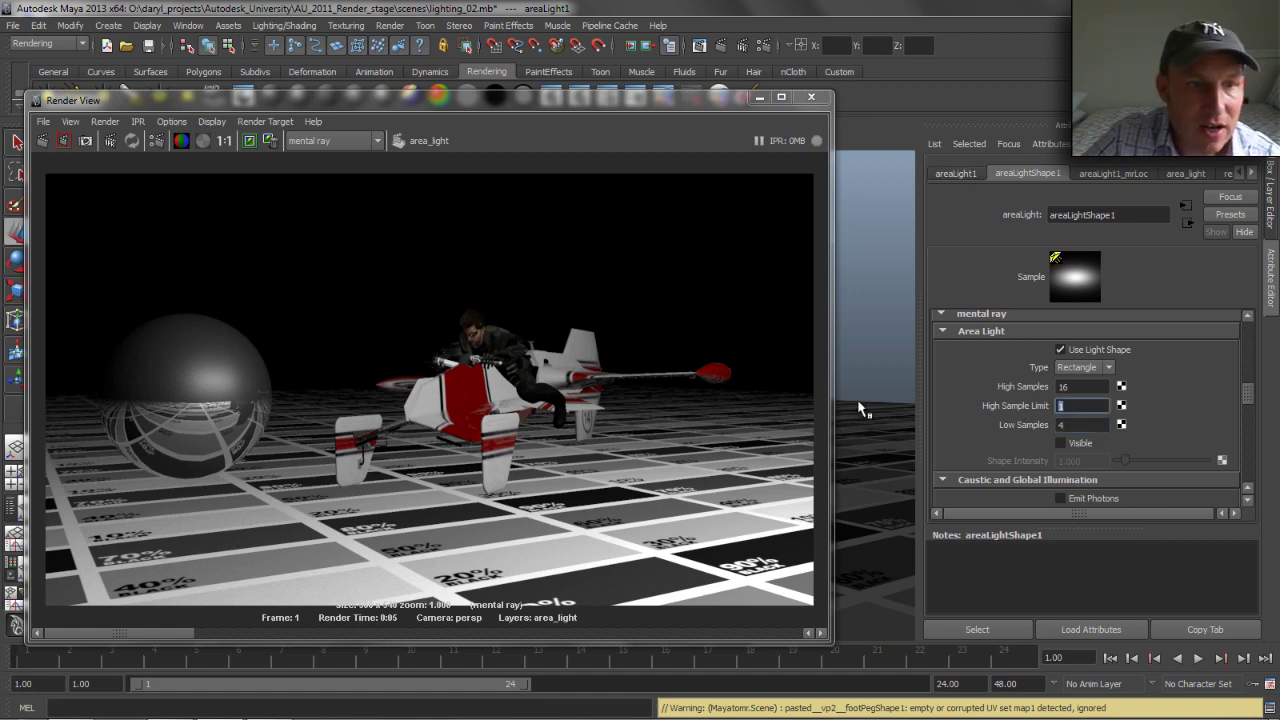
click(43, 143)
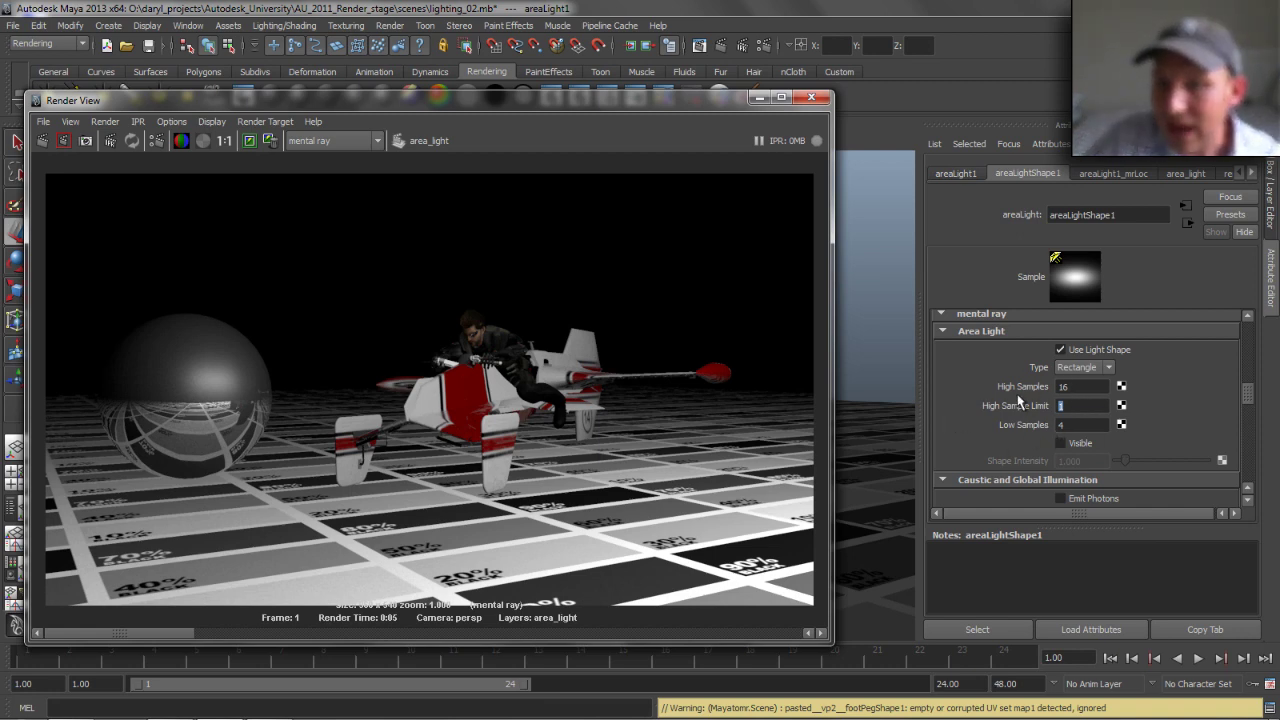
Enable ray trace shadows for the area light and re-render the scene
scroll(1249, 396, up, 1)
scroll(1249, 396, up, 3)
scroll(1248, 395, down, 3)
scroll(1246, 393, up, 3)
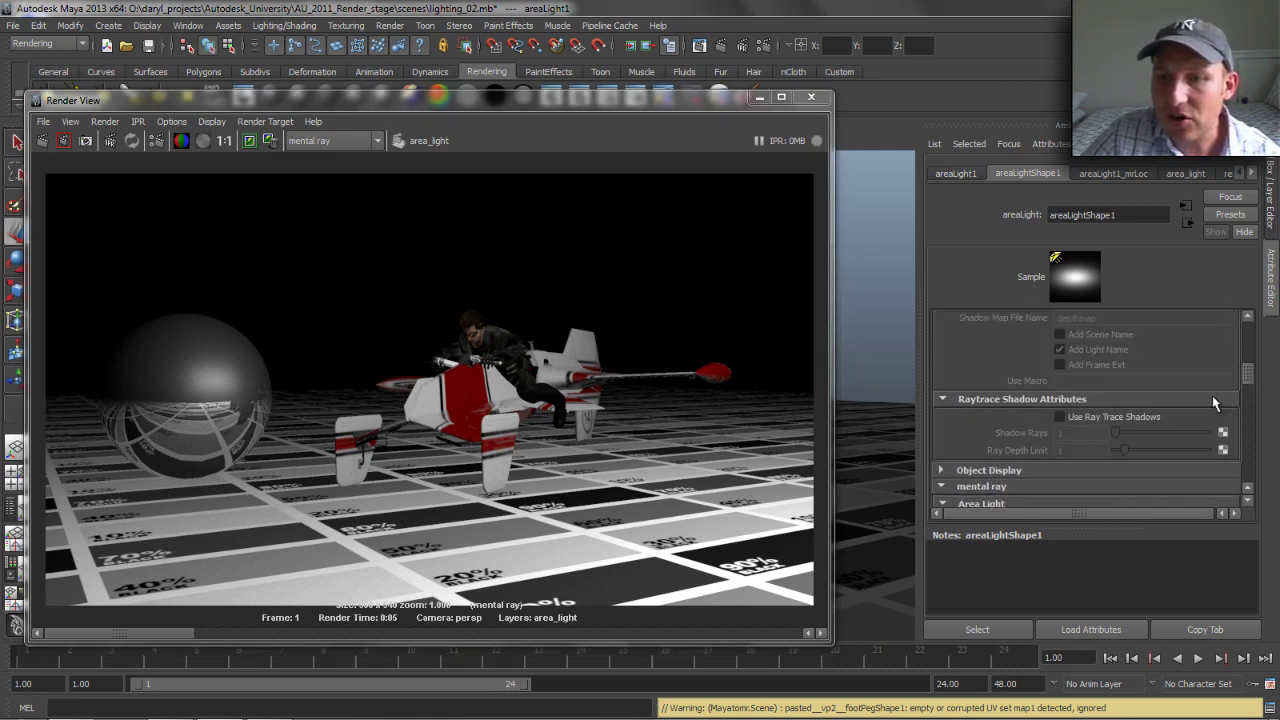
click(1060, 416)
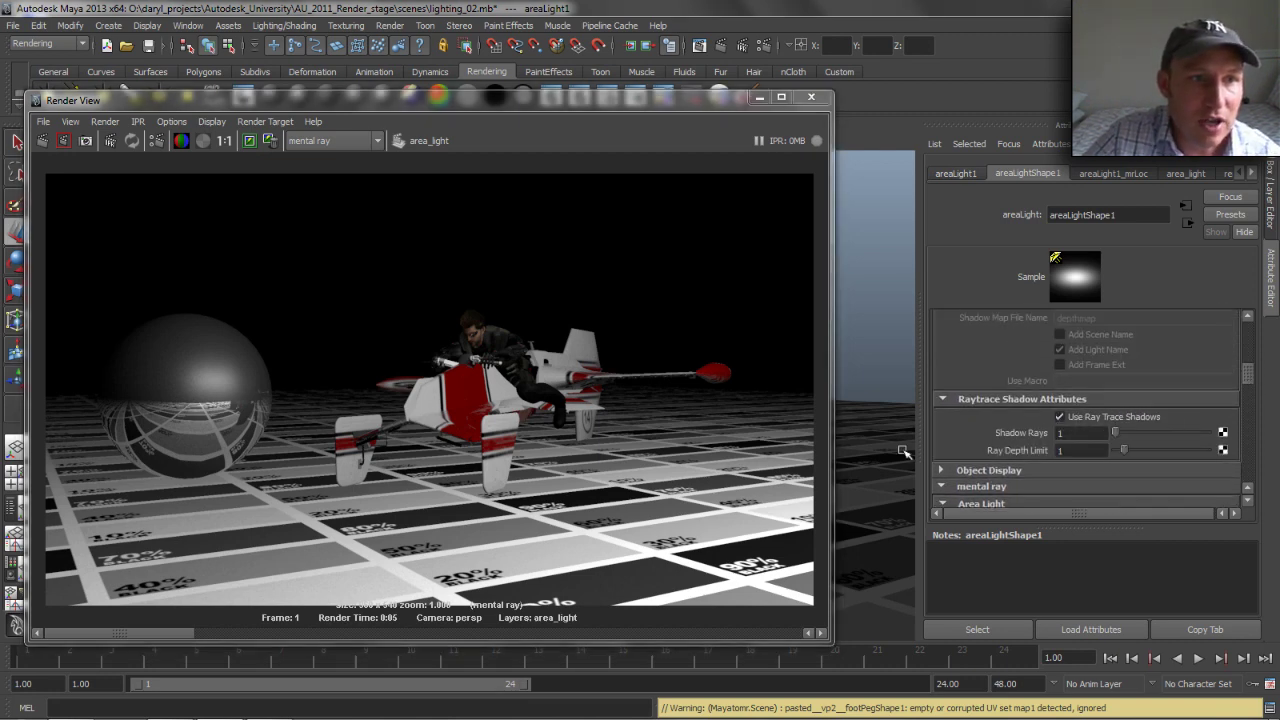
click(42, 141)
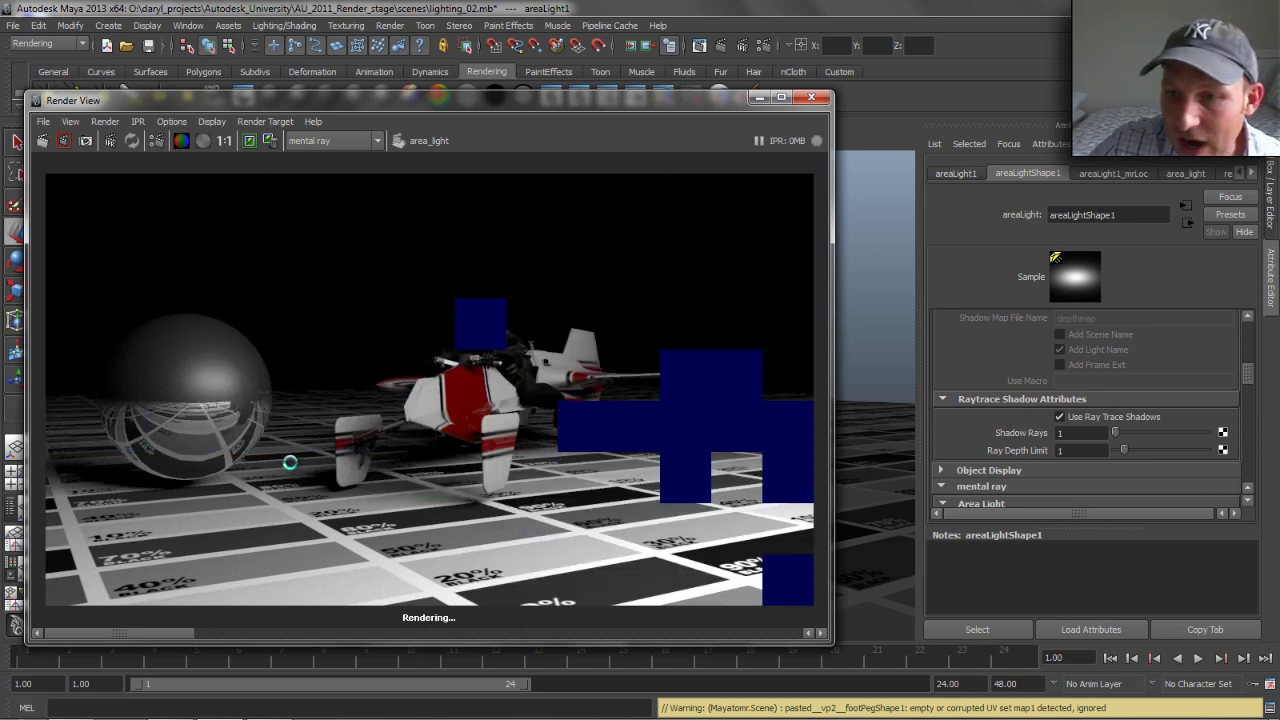
Raise the area light's Shadow Rays to 40, keep the current image for comparison, and re-render
drag(1116, 432, 1218, 436)
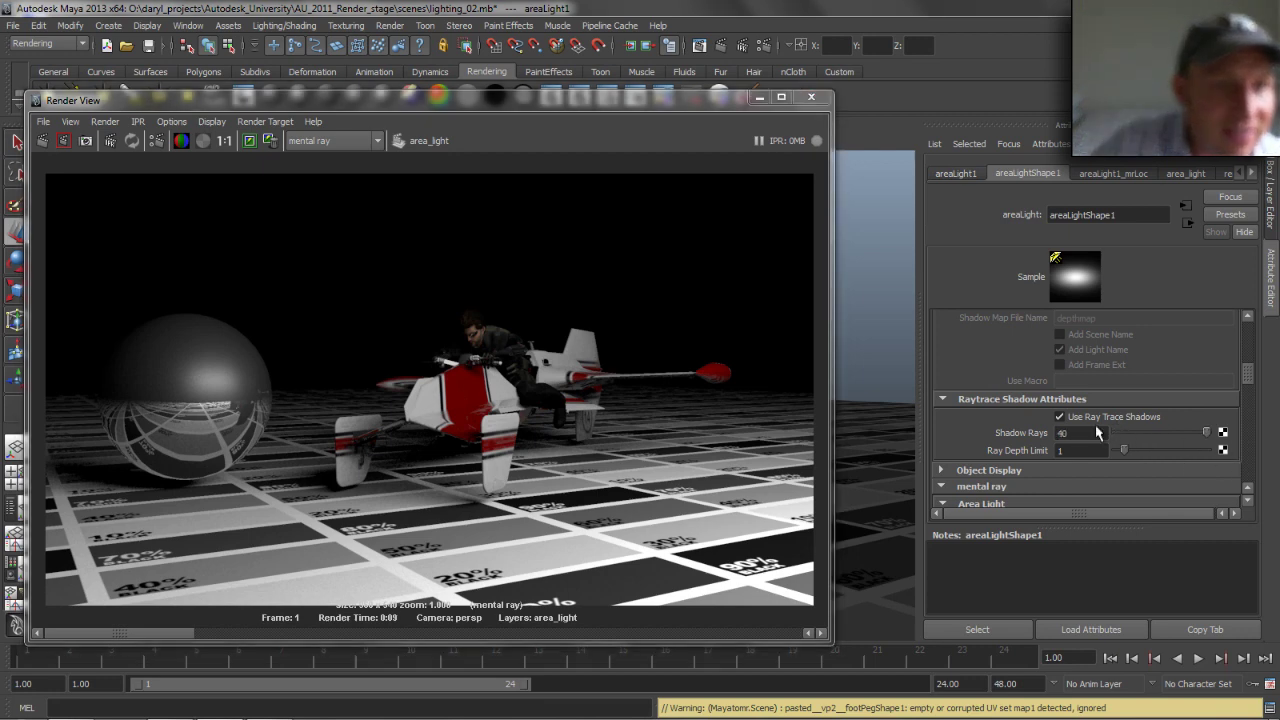
click(249, 141)
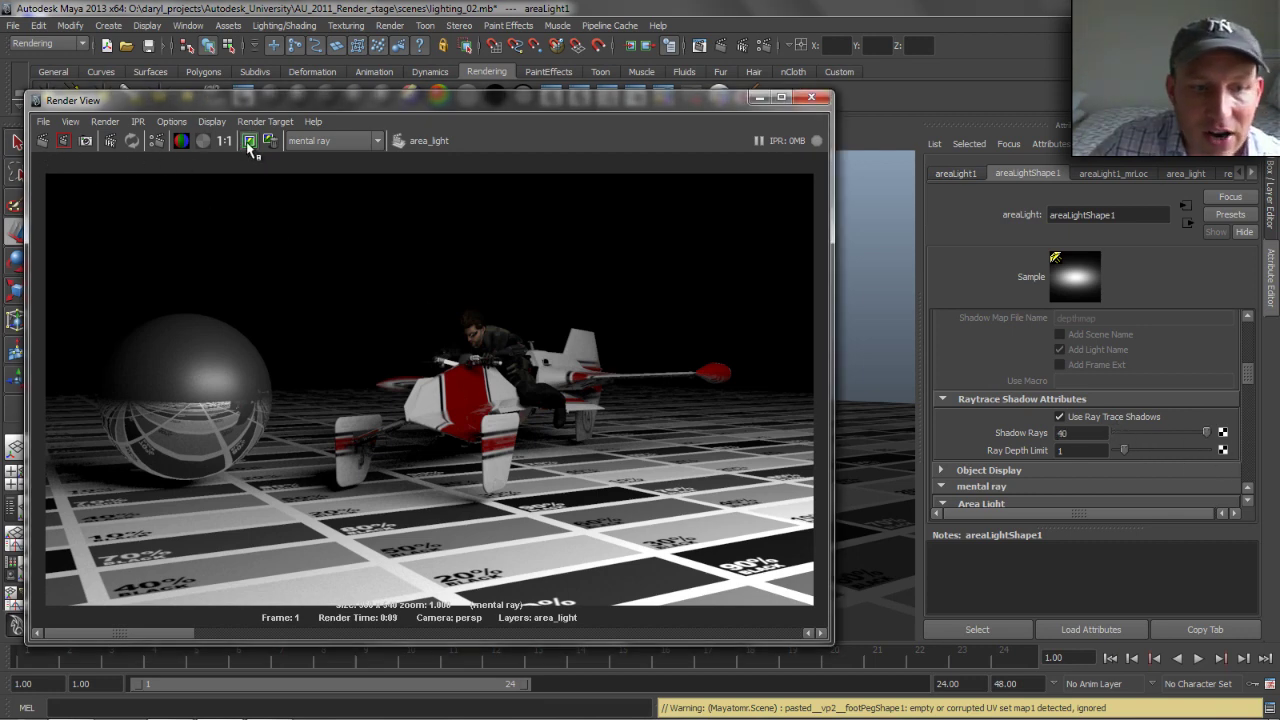
right_drag(447, 468, 340, 483)
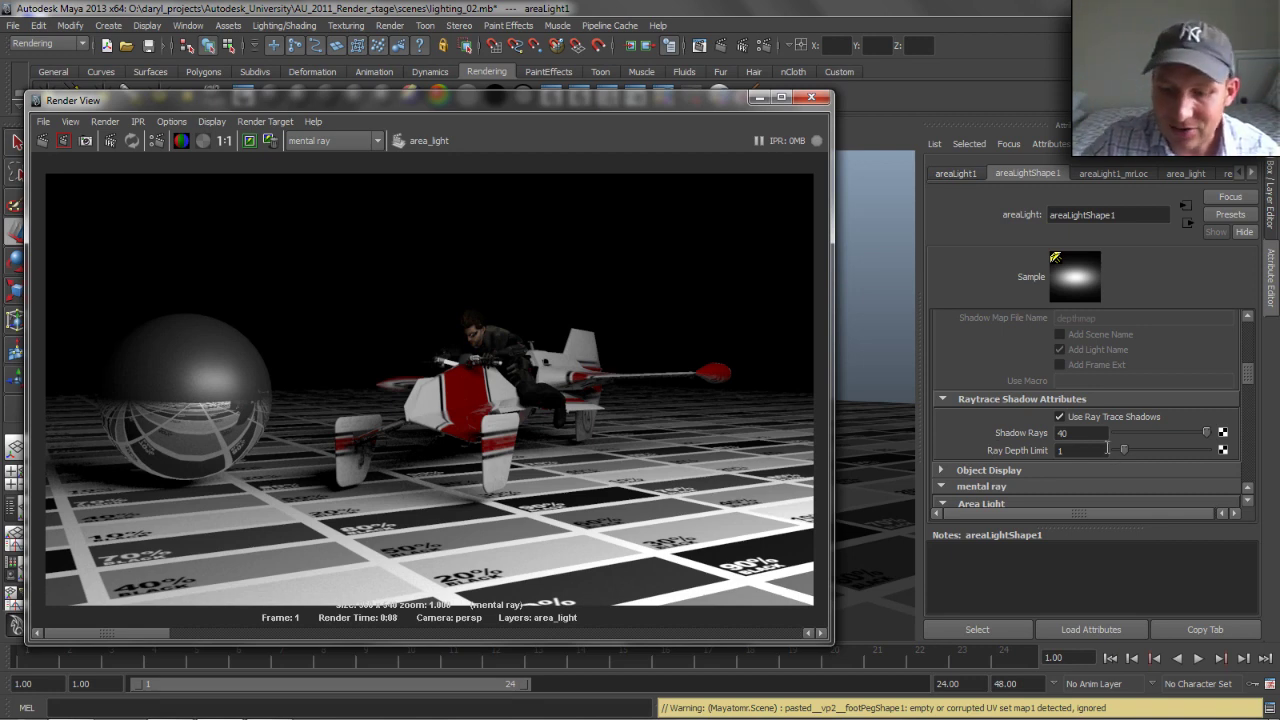
Set the area light's Shadow Rays to 1 and keep the current image for comparison
double_click(1078, 432)
text(1)
key(Return)
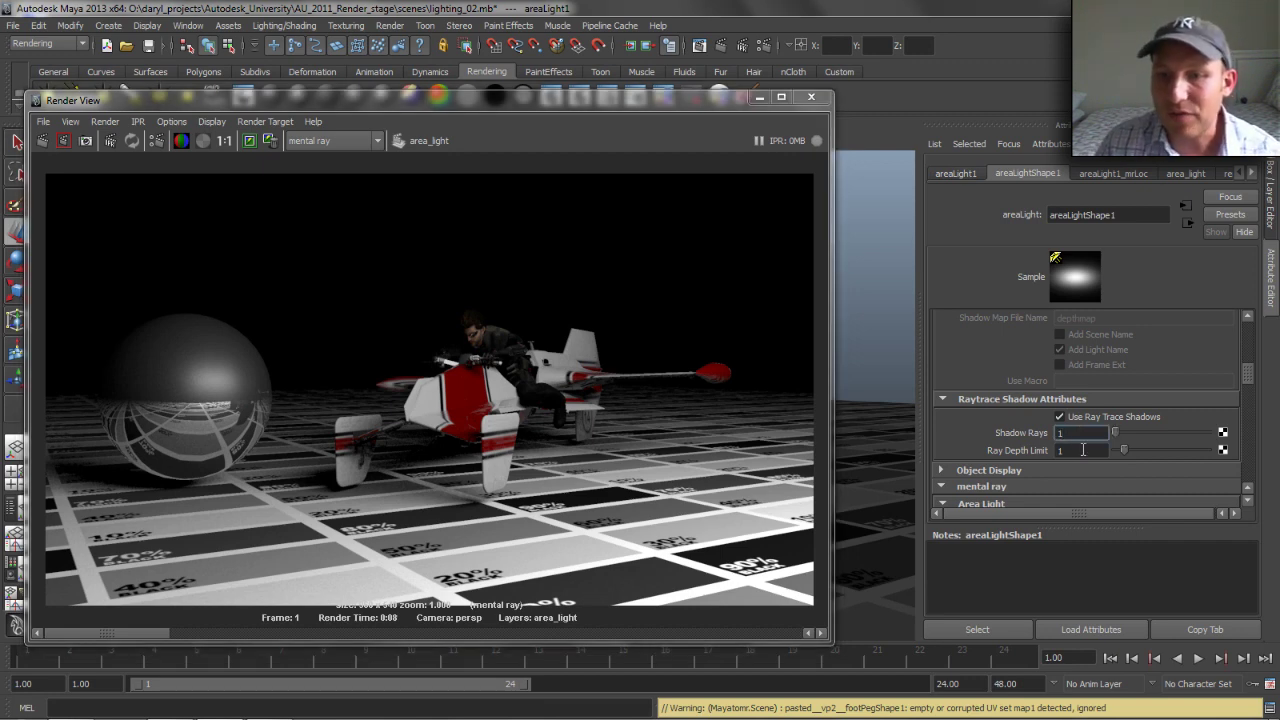
click(1080, 451)
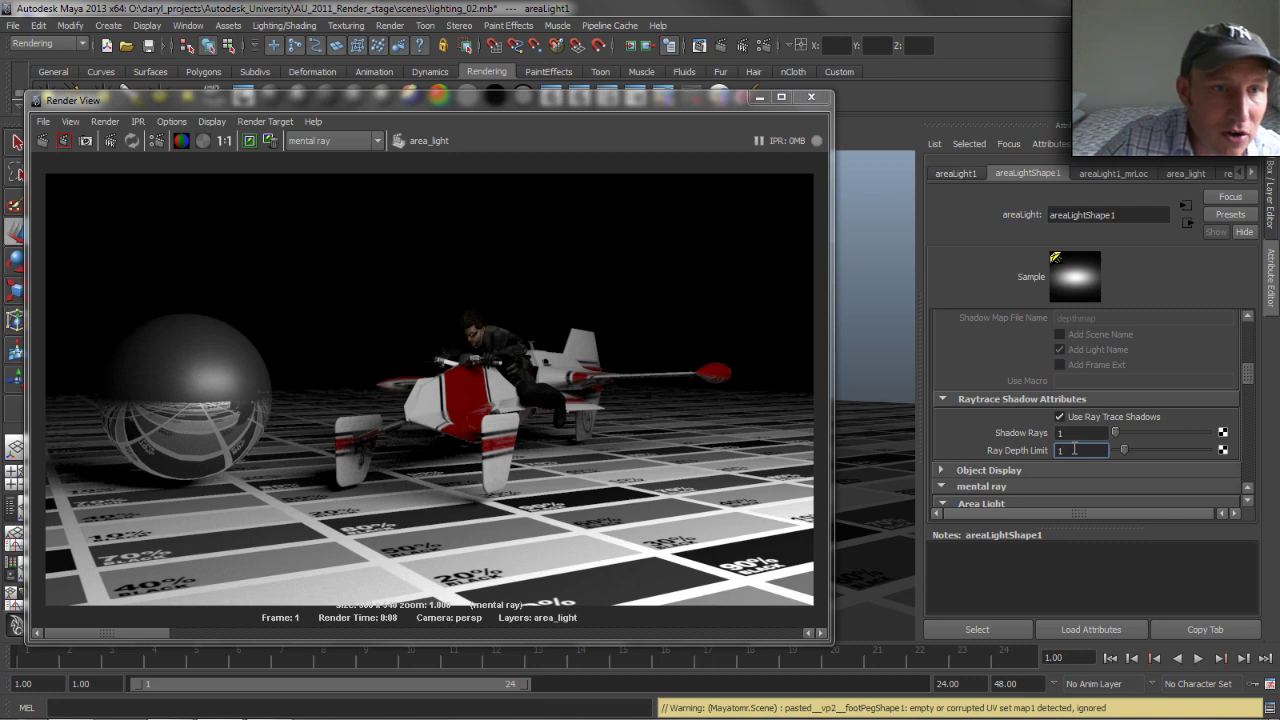
click(249, 141)
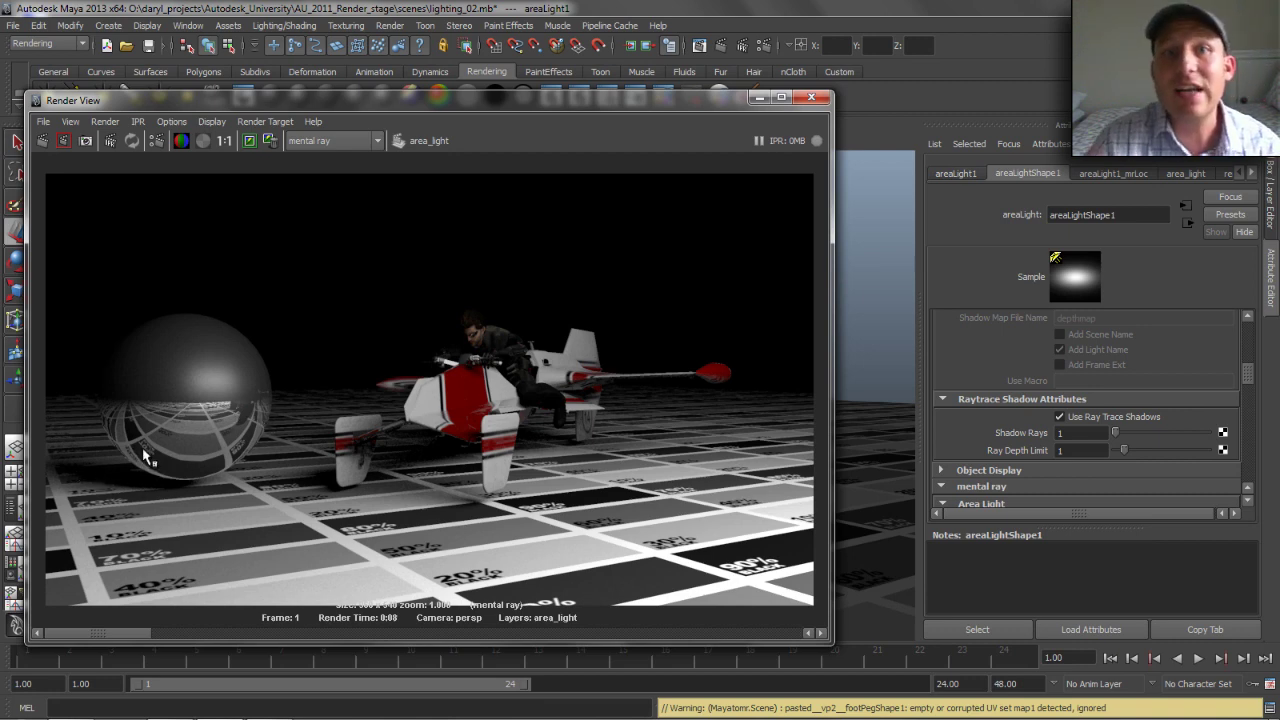
Set the area light's Ray Depth Limit to 2, re-render, and compare the shadows and sphere reflection with the kept image
double_click(1083, 448)
text(2)
key(Return)
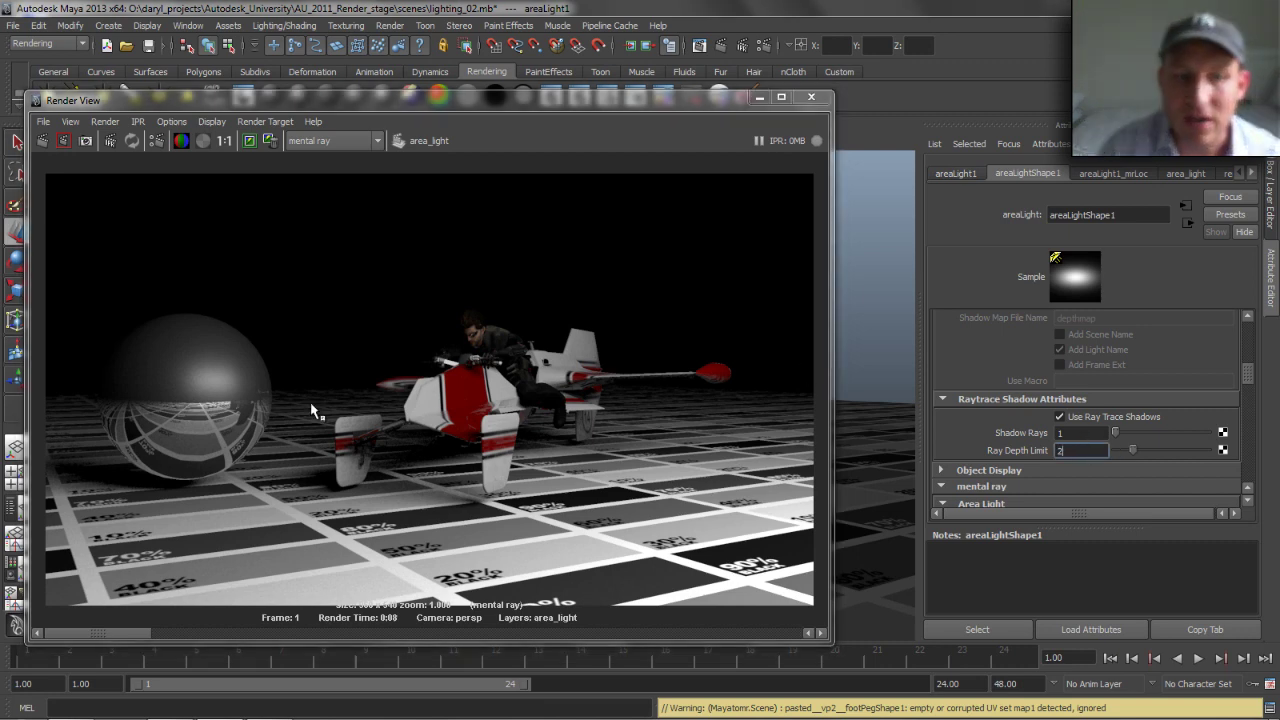
click(42, 140)
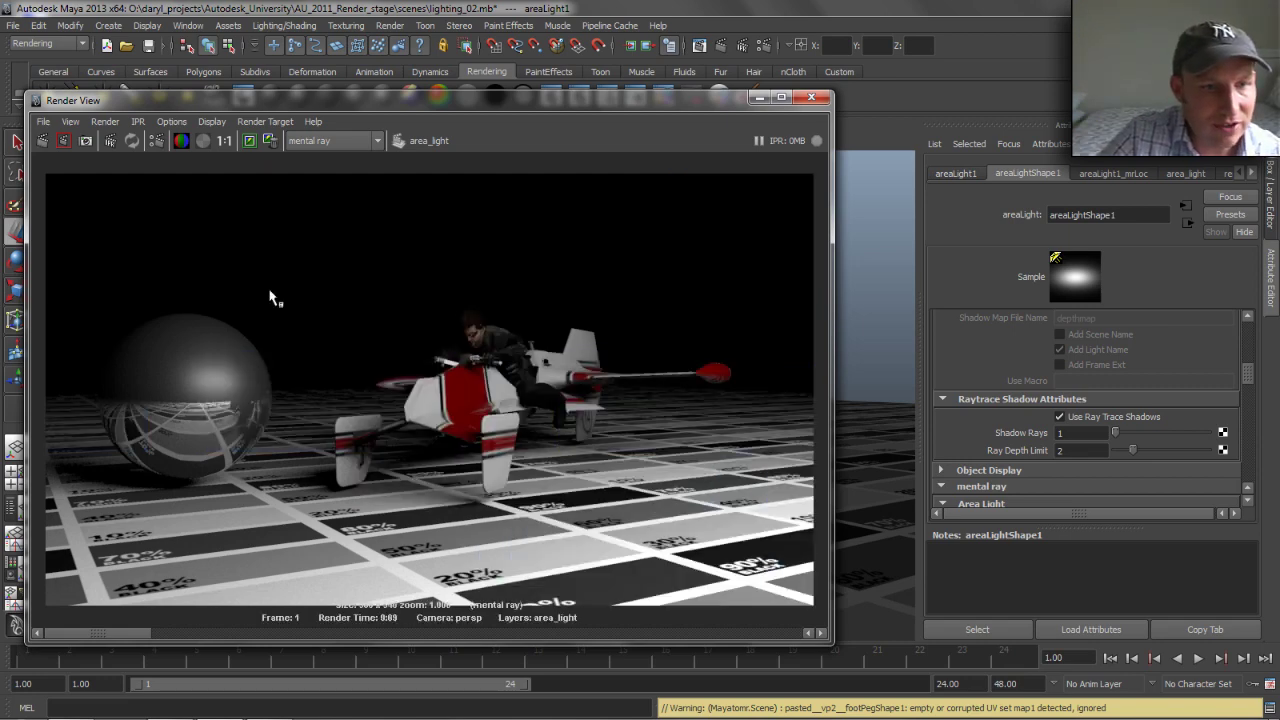
drag(106, 633, 224, 628)
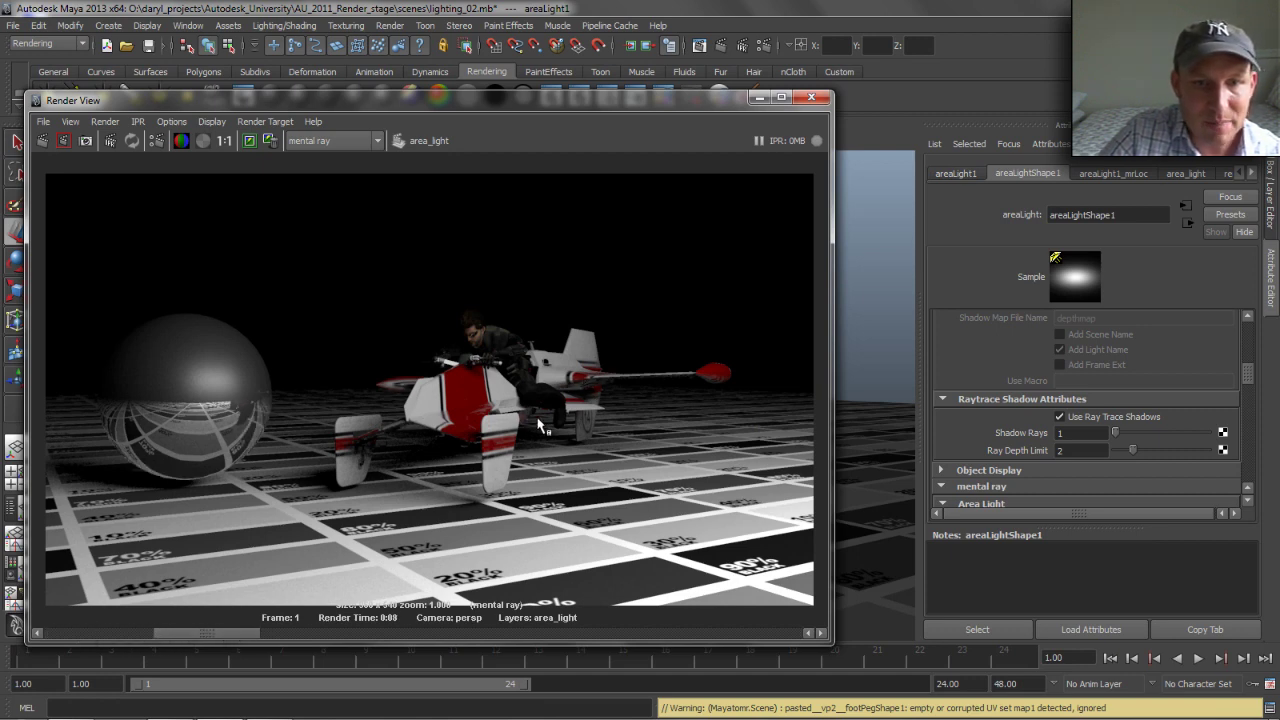
drag(209, 632, 95, 634)
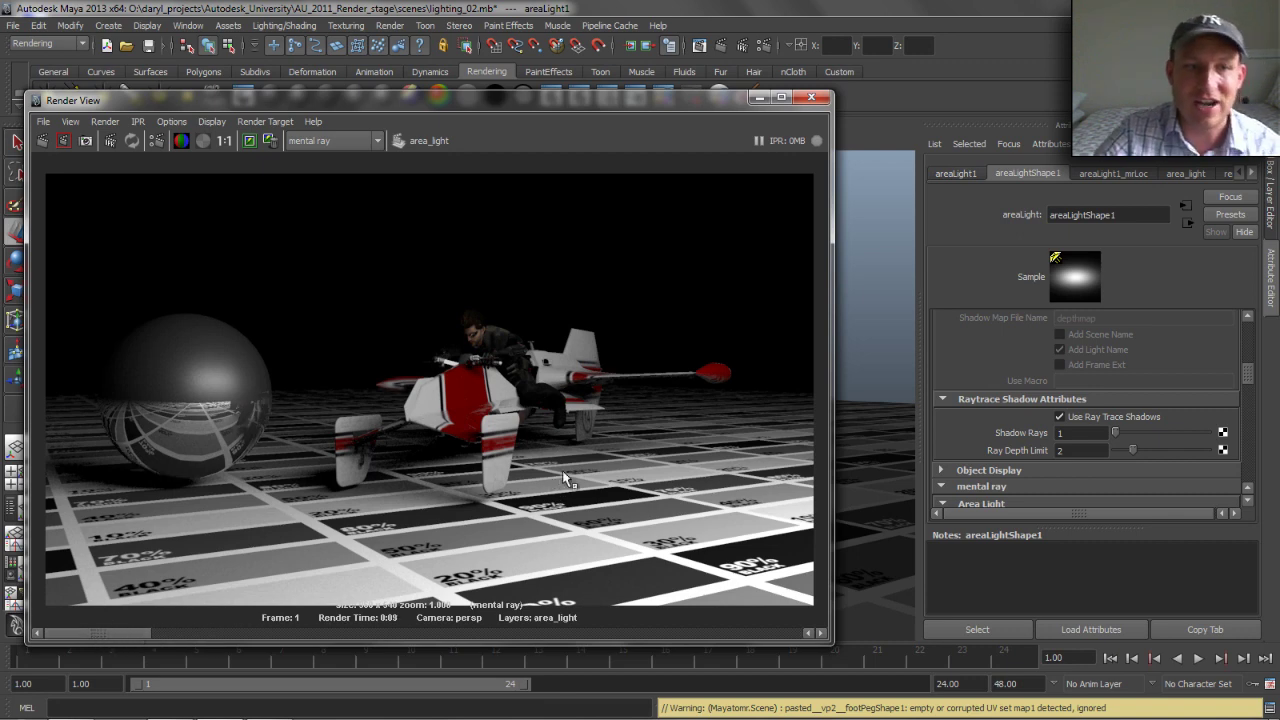